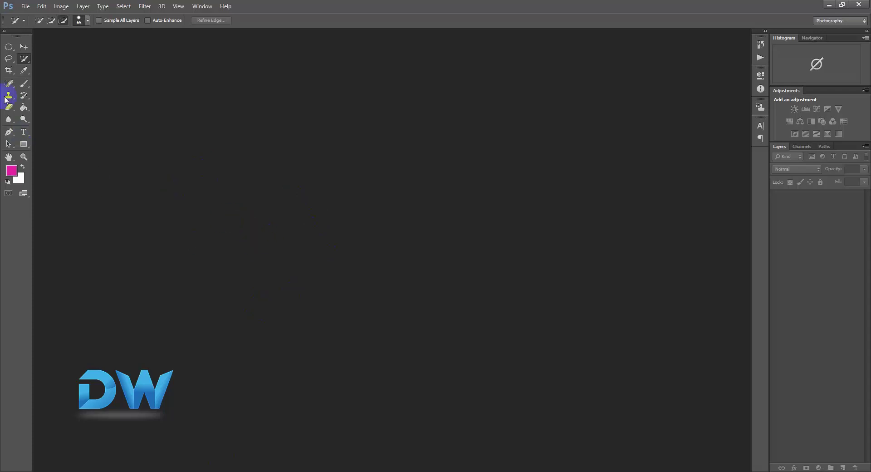
Choose the Quick Selection tool from the selection tools flyout
left_click(24, 59)
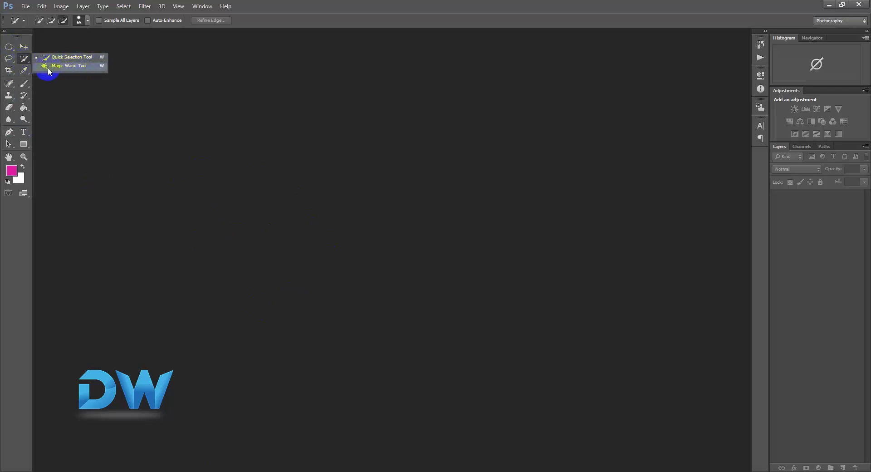
left_click(25, 59)
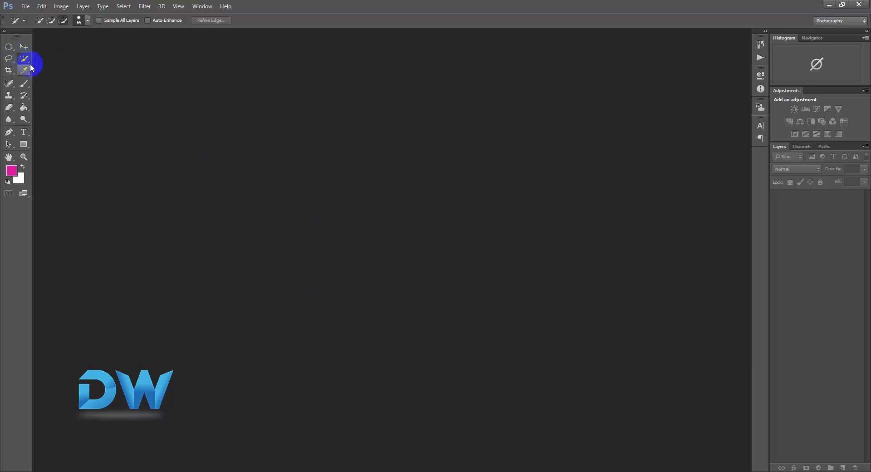
left_click_drag(22, 61, 74, 62)
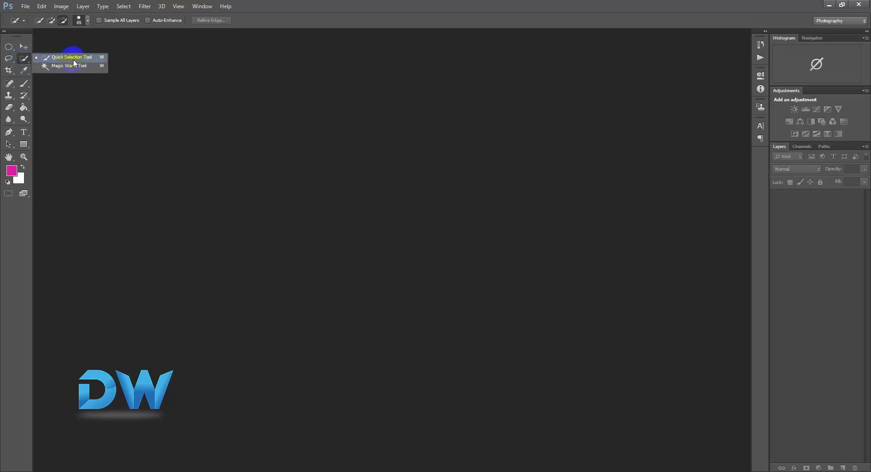
left_click(23, 61)
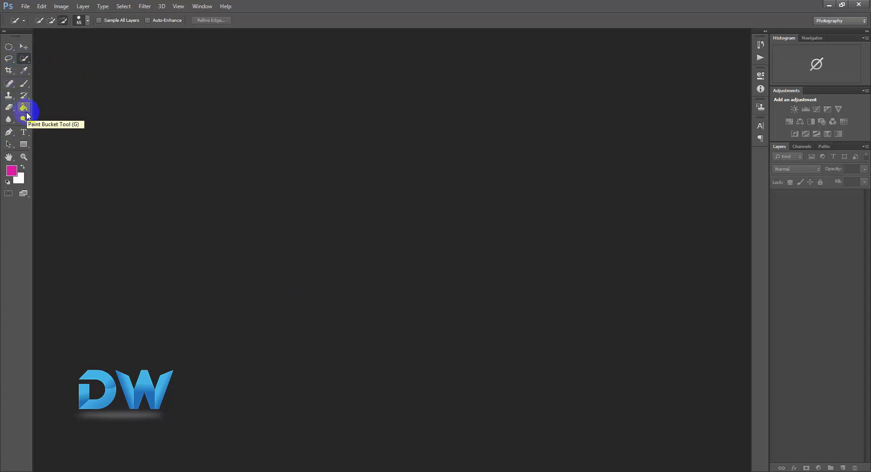
right_click(23, 59)
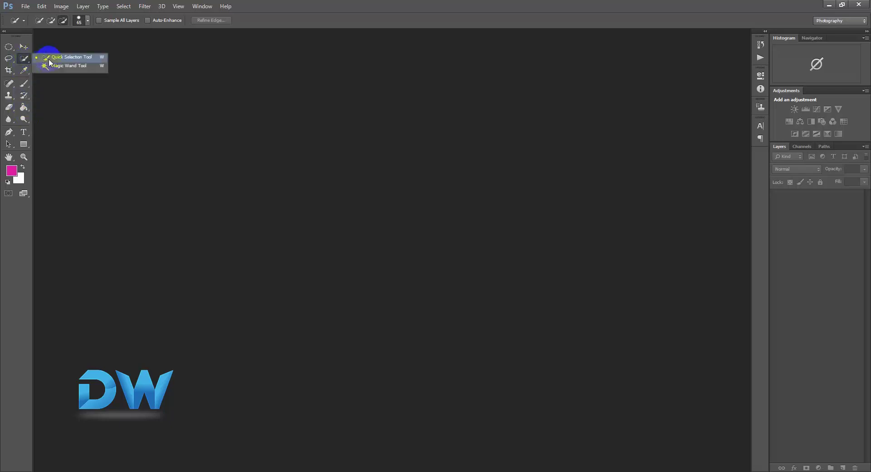
left_click(72, 58)
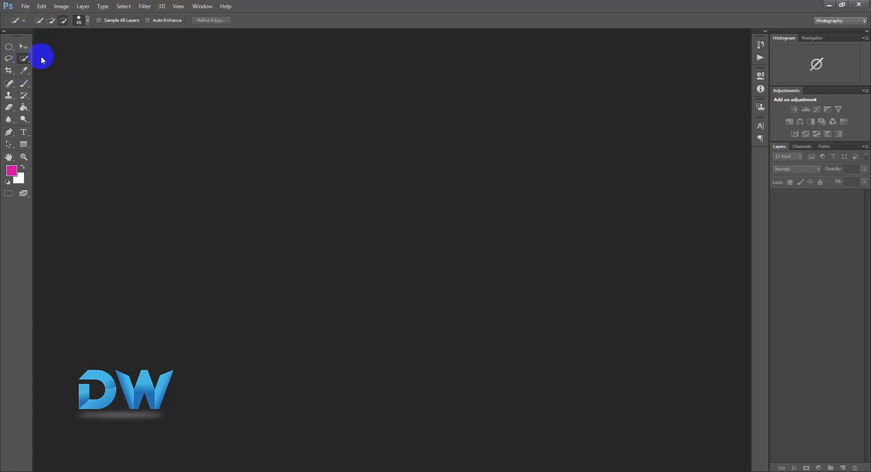
Open 54.jpg from folder 3 and float it in its own document window
left_click(25, 6)
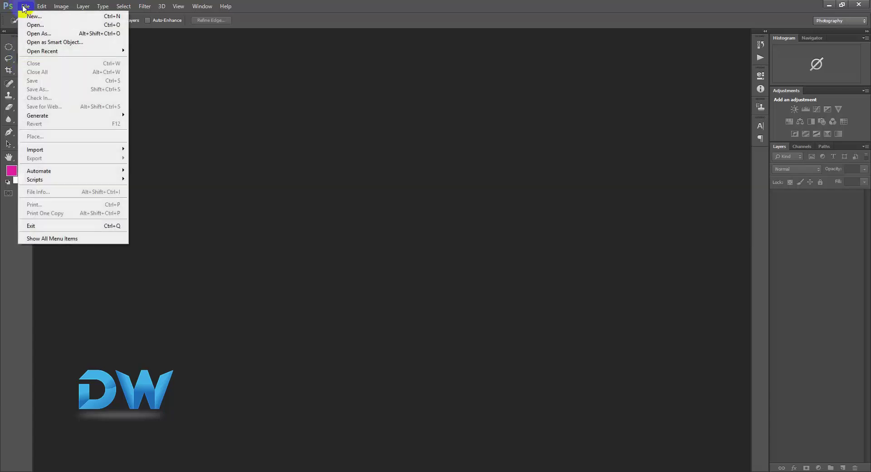
left_click(37, 25)
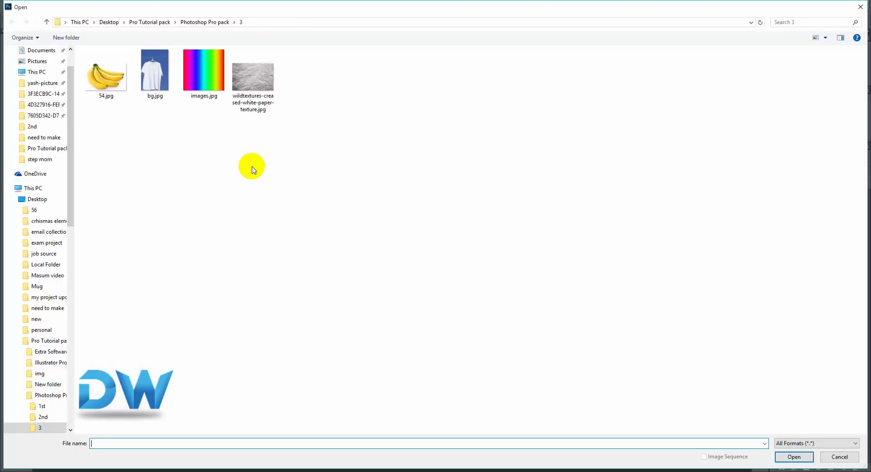
left_click(111, 89)
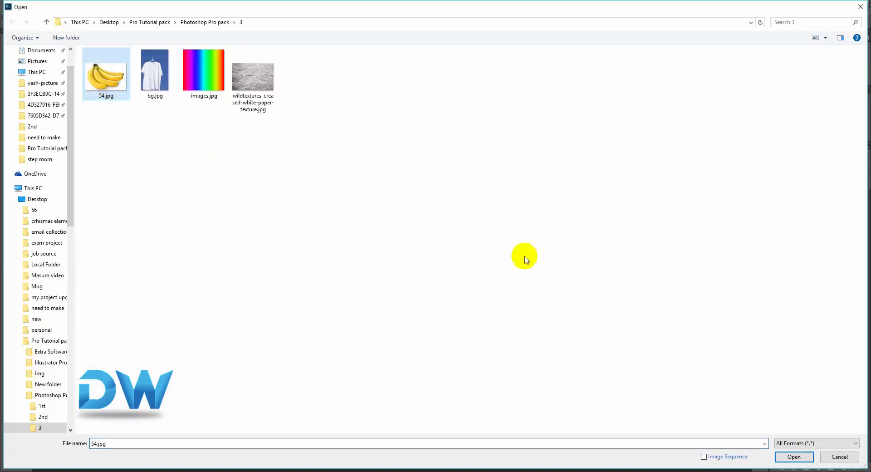
left_click(793, 457)
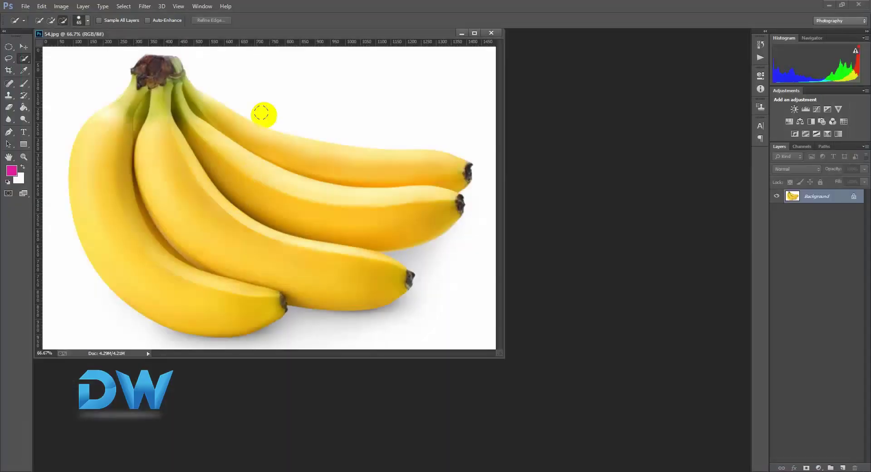
left_click_drag(245, 33, 316, 37)
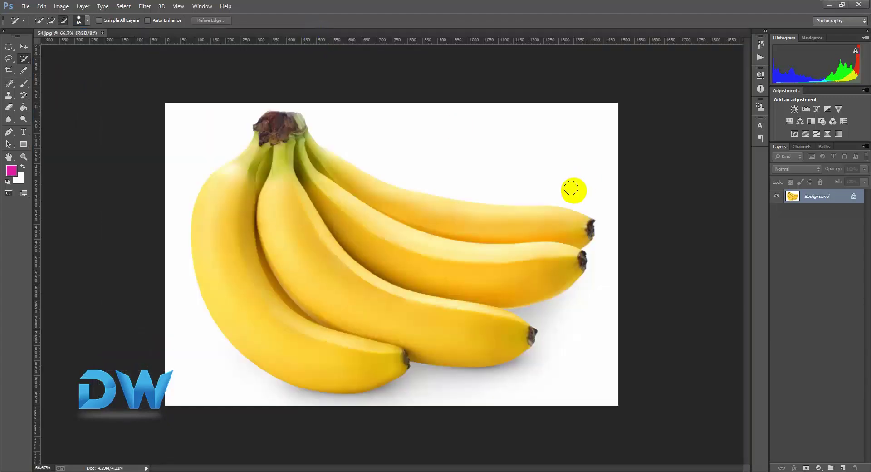
Apply Layer from Background to the banana photo's Background, keeping the name Layer 0
right_click(822, 196)
left_click(824, 200)
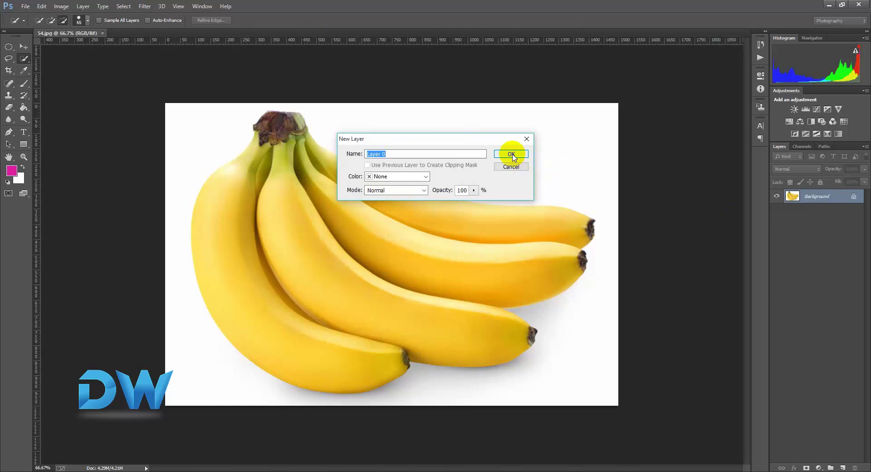
left_click(511, 154)
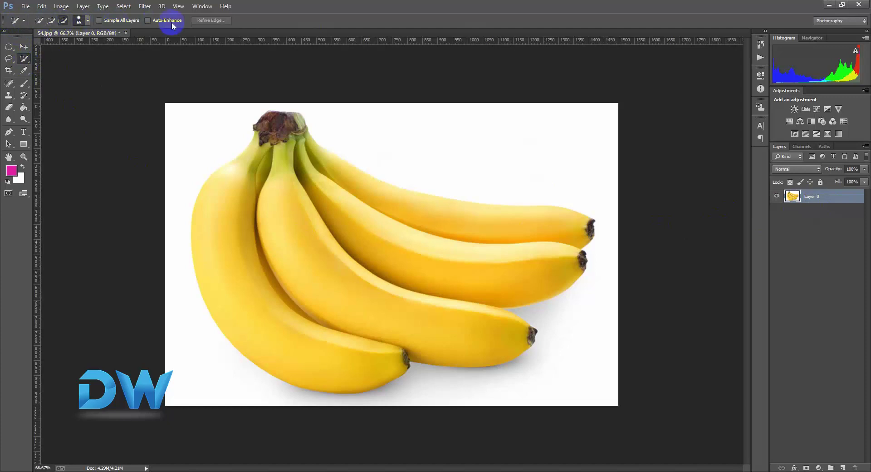
Switch the brush to Add to selection and try brush sizes of 63, 193 and 52 px
left_click(50, 20)
left_click(66, 55)
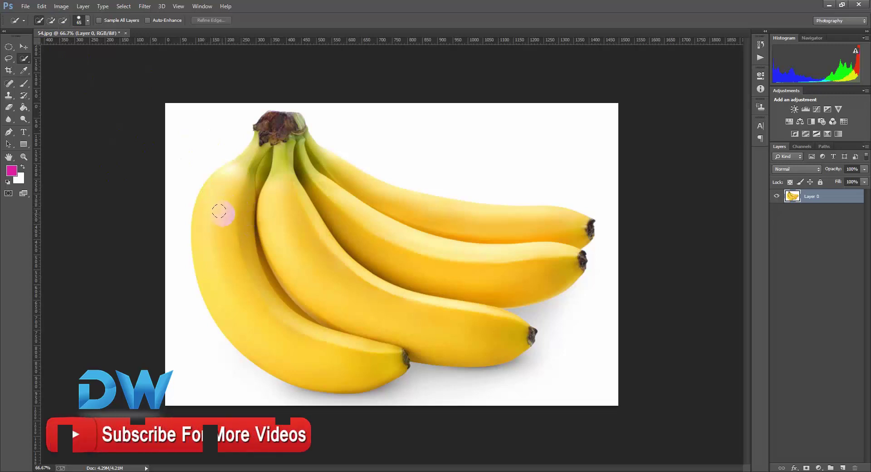
left_click(85, 21)
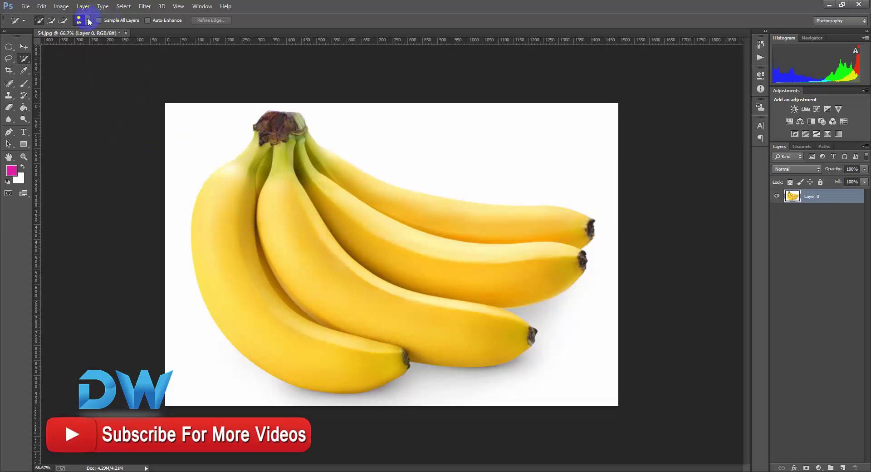
left_click_drag(61, 50, 66, 45)
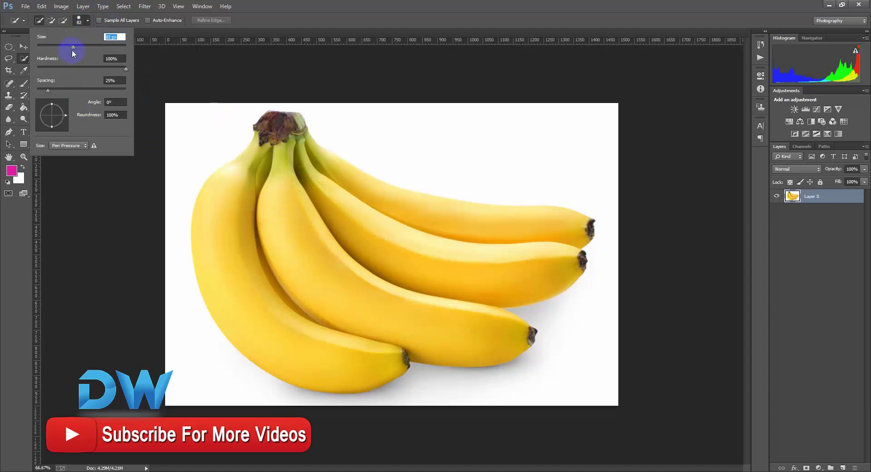
left_click_drag(72, 50, 102, 48)
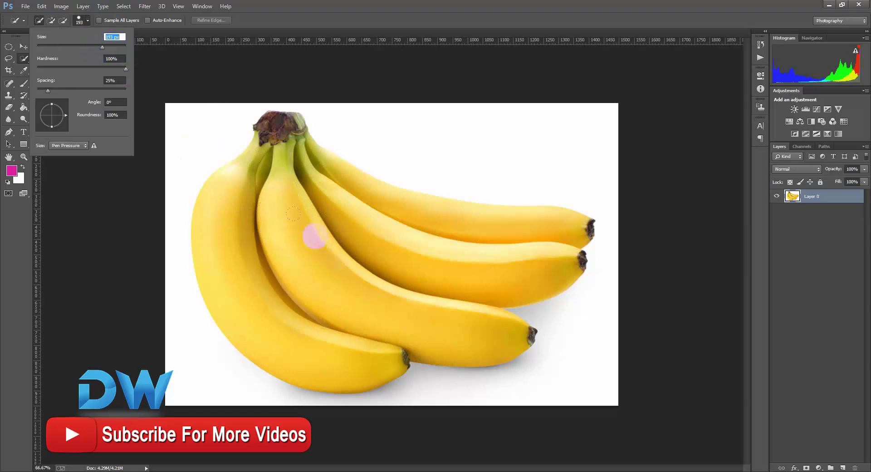
left_click_drag(66, 45, 59, 45)
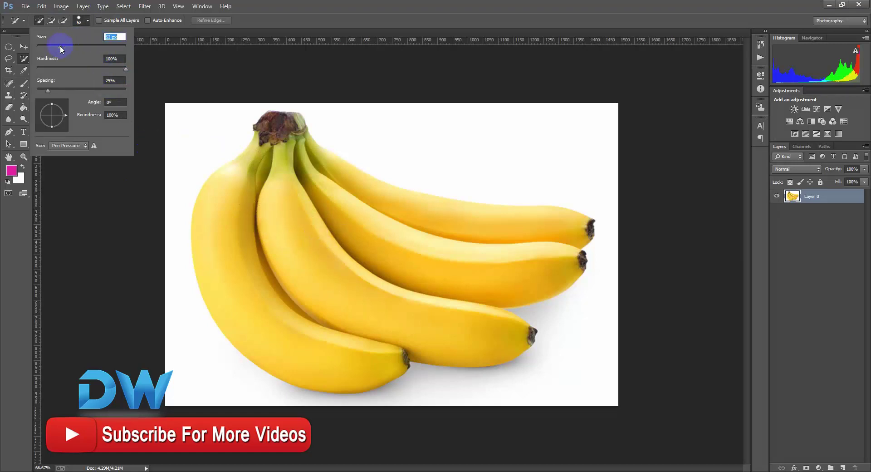
left_click(87, 20)
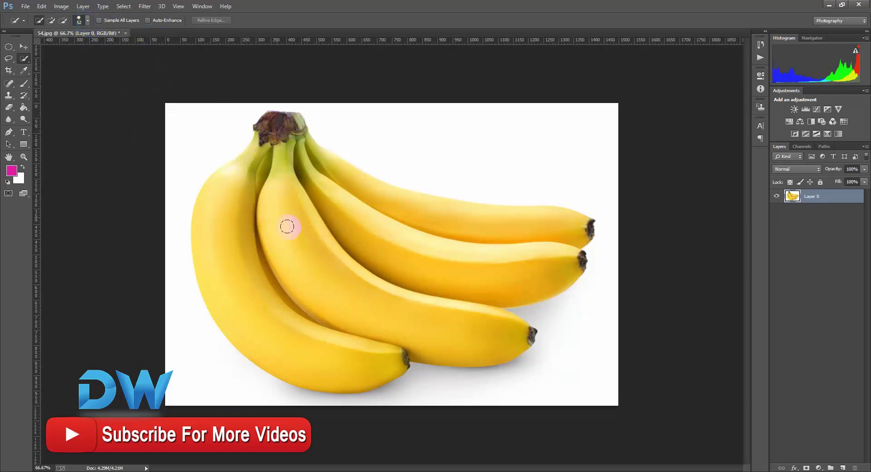
Set the brush size to 62 px and start selecting on the left banana
left_click(87, 20)
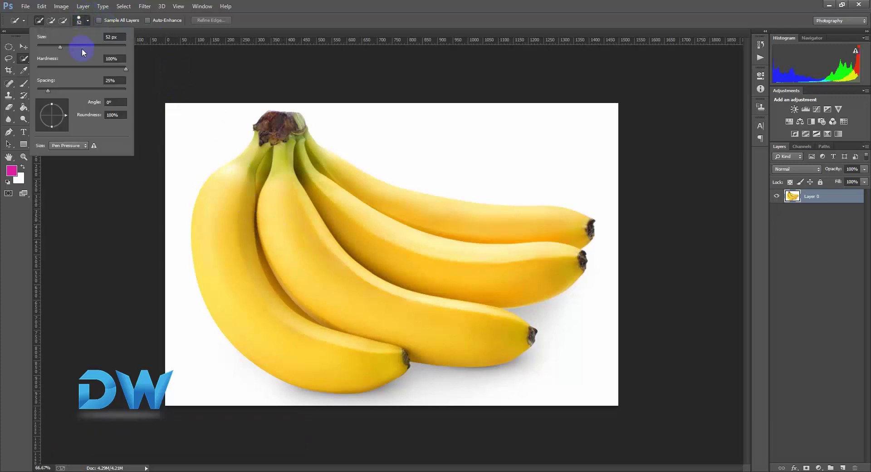
left_click(64, 46)
left_click(258, 62)
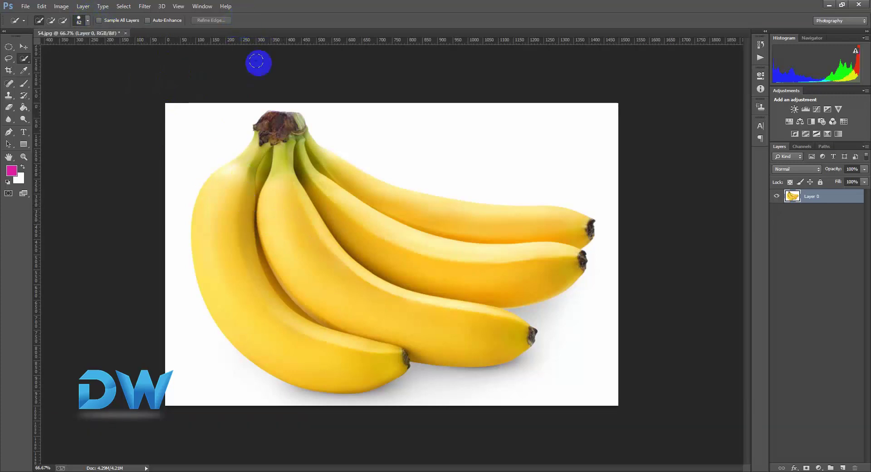
left_click(219, 188)
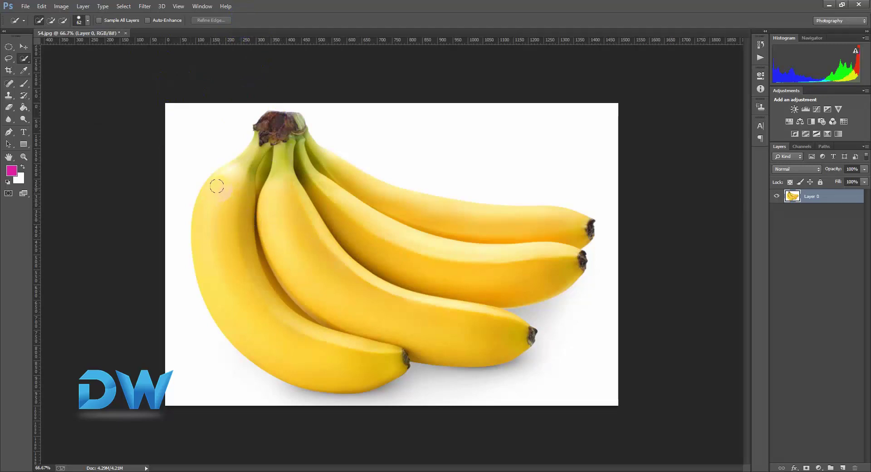
Paint a selection over the banana bunch, extending it over the top banana and stem edge
mouse_move(401, 267)
left_mouse_down()
mouse_move(325, 270)
mouse_move(265, 259)
mouse_move(242, 242)
mouse_move(287, 249)
left_mouse_up()
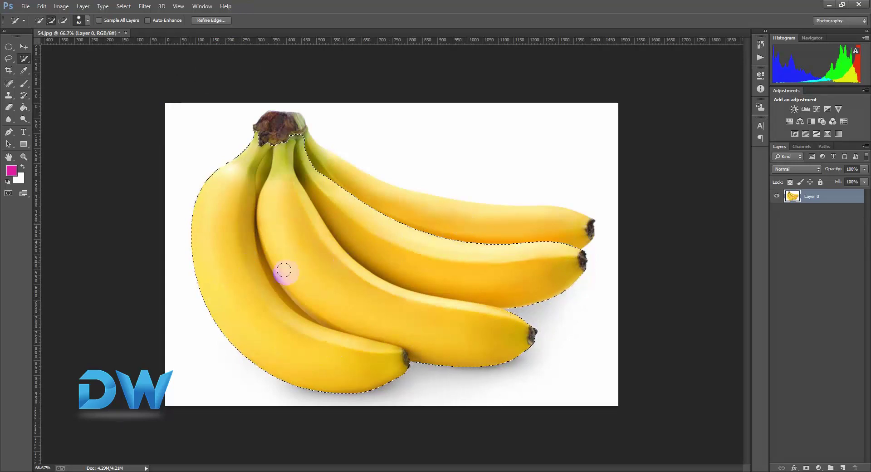
left_click_drag(399, 233, 483, 223)
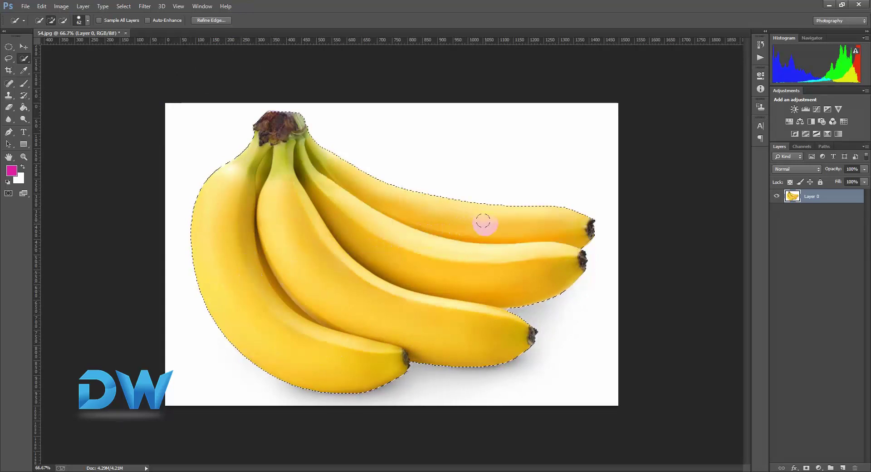
left_click_drag(294, 157, 292, 151)
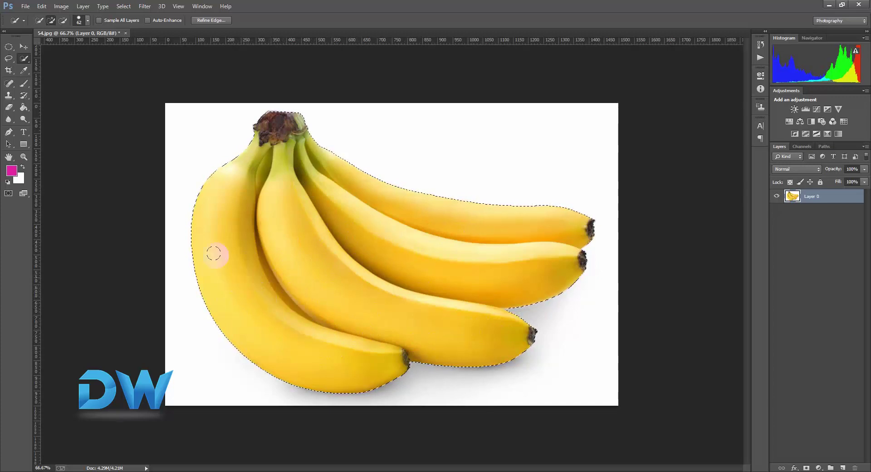
Subtract the leftmost banana from the selection, cleaning up its inner edge
left_click(63, 20)
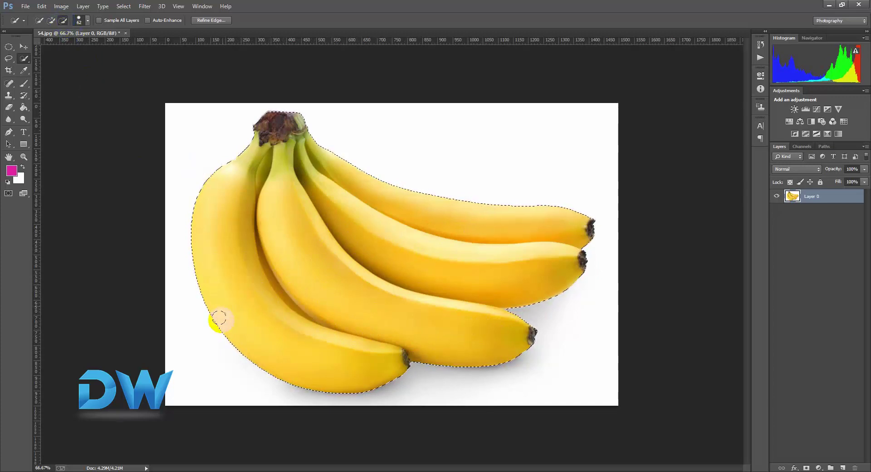
left_click_drag(222, 326, 243, 297)
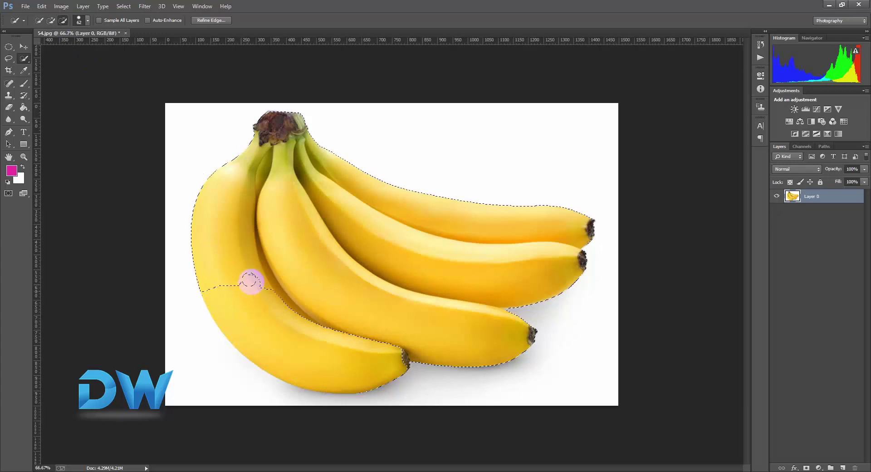
mouse_move(239, 258)
left_mouse_down()
mouse_move(259, 286)
mouse_move(231, 235)
mouse_move(272, 305)
mouse_move(248, 220)
mouse_move(274, 317)
mouse_move(261, 274)
mouse_move(278, 311)
mouse_move(271, 290)
mouse_move(333, 354)
mouse_move(284, 348)
mouse_move(259, 276)
mouse_move(275, 249)
mouse_move(255, 227)
mouse_move(259, 237)
left_mouse_up()
Zoom in to touch up the left banana's edge with add and subtract, then zoom out to 50%
key("ctrl+plus")
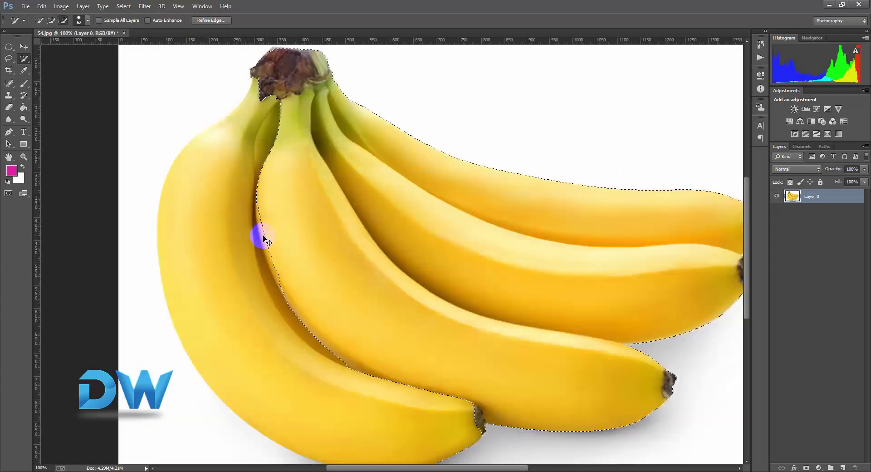
key("ctrl+plus")
key("ctrl+minus")
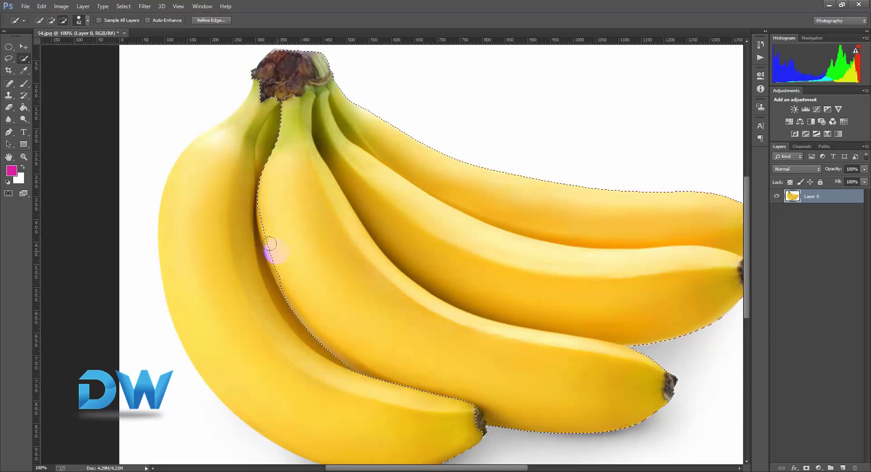
left_click(52, 20)
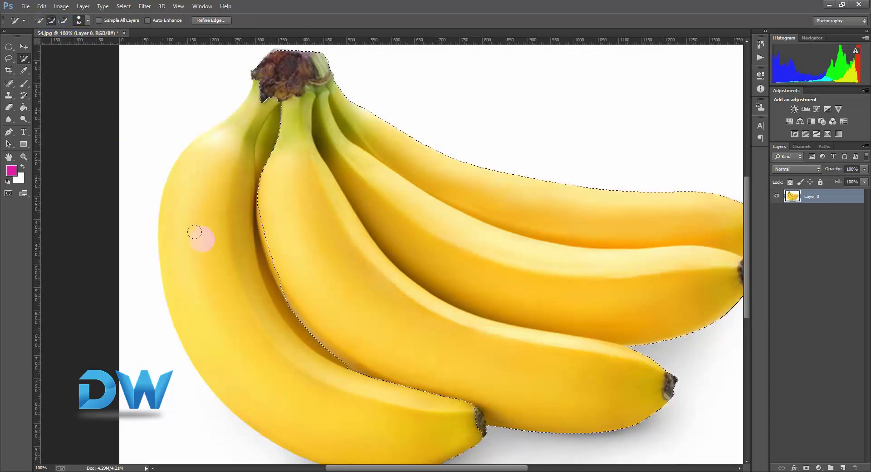
left_click(263, 227)
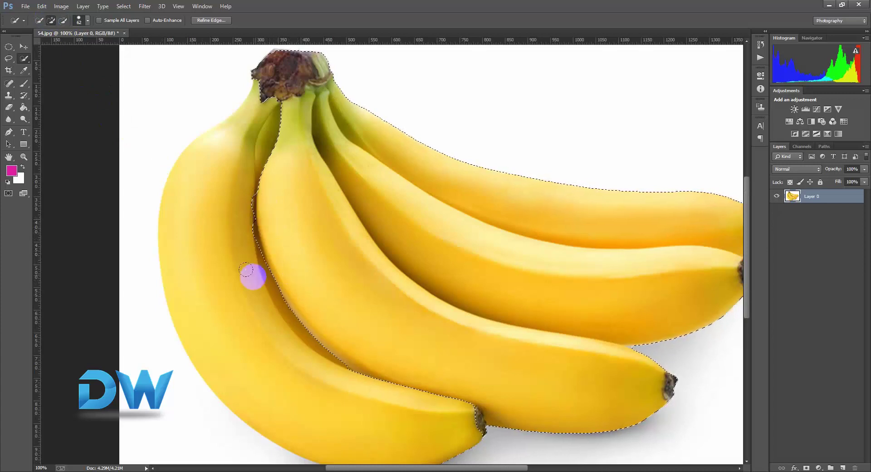
left_click(63, 20)
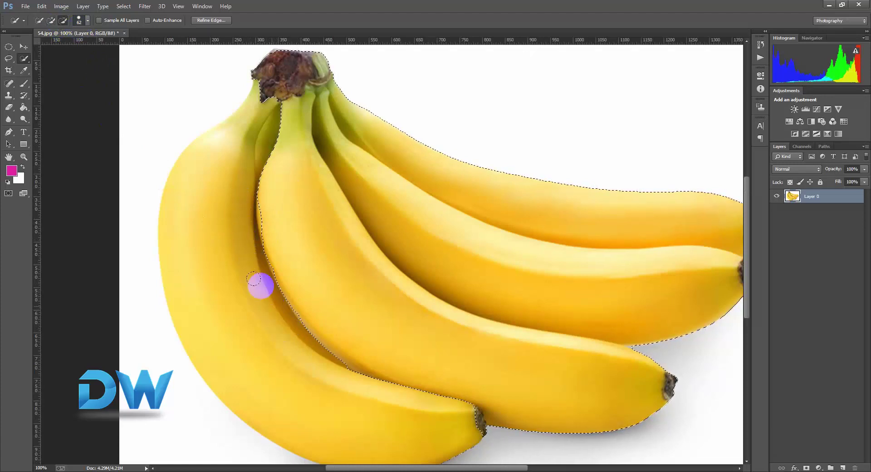
left_click(388, 246, "alt")
left_click(292, 264, "alt")
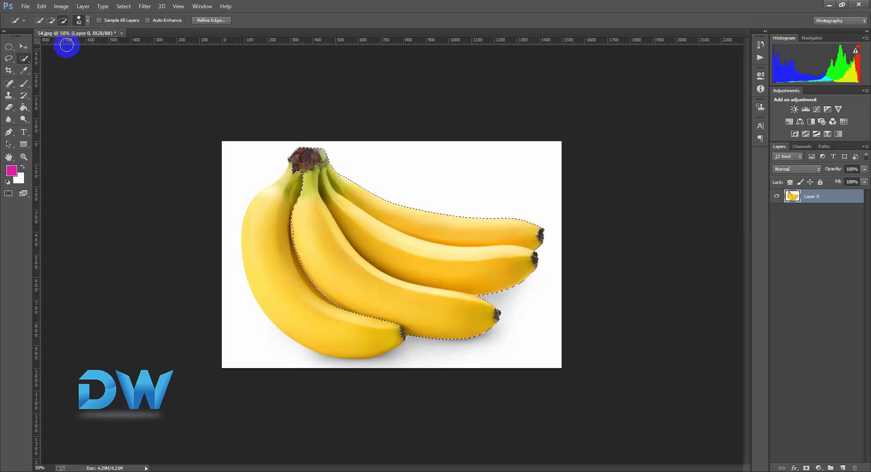
Add the bottom banana, then deselect with Ctrl+D and reselect the whole bunch fresh
left_click(51, 20)
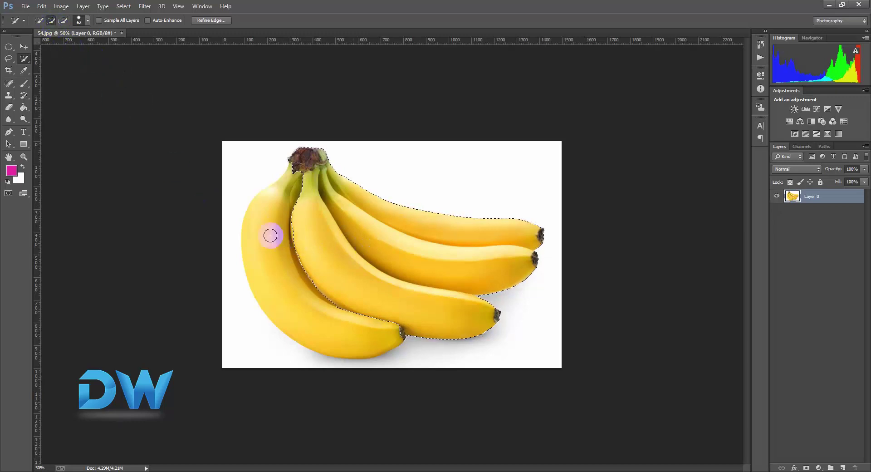
left_click_drag(322, 322, 352, 301)
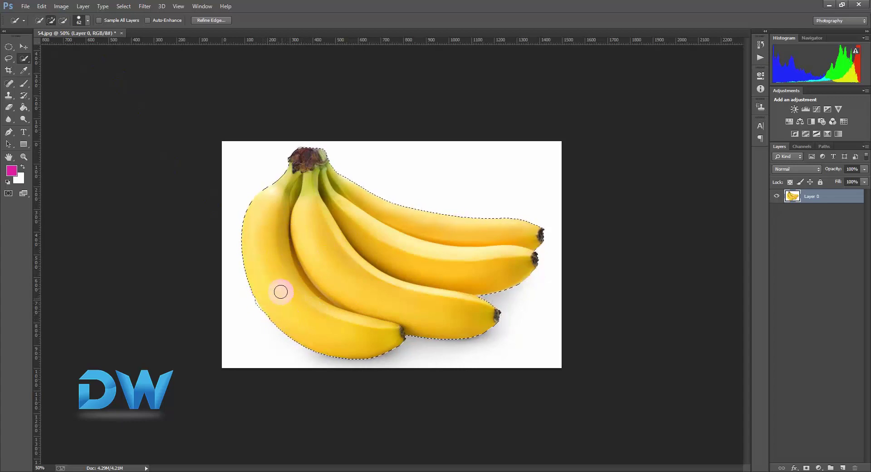
left_click(40, 20)
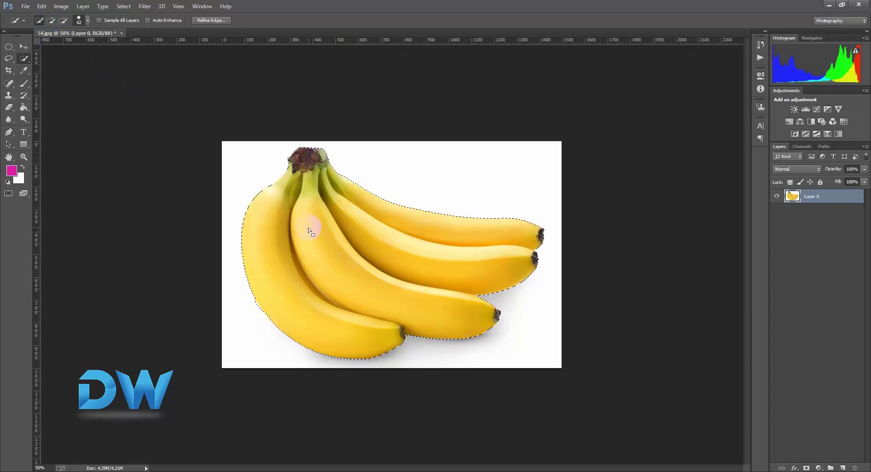
key("ctrl+d")
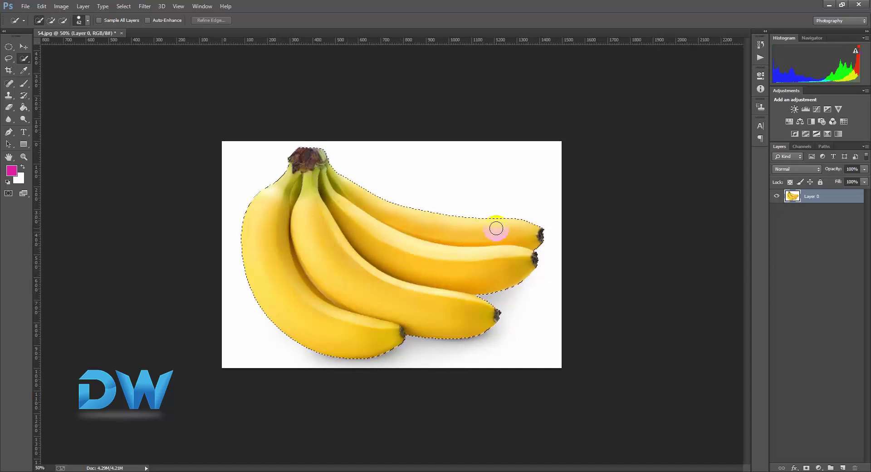
left_click_drag(496, 228, 463, 249)
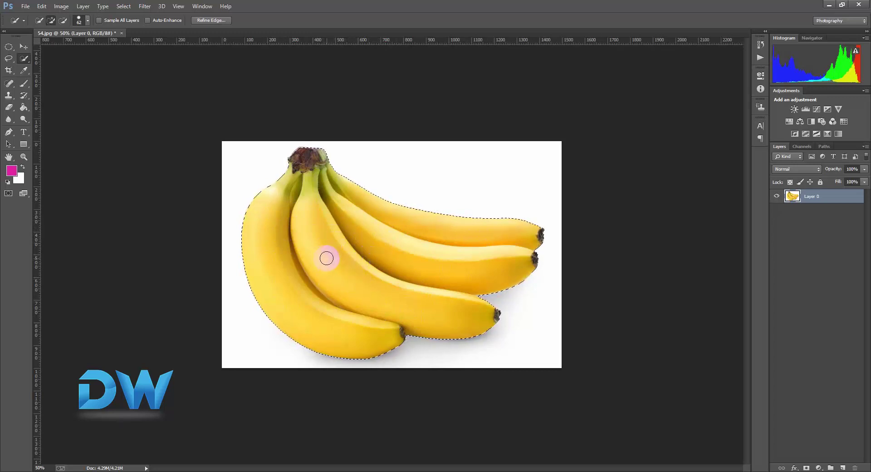
Open 11-sea-beach-sand-wallpaper_bqWvOJG.jpg from the img folder and dock it beside the banana photo
left_click(26, 6)
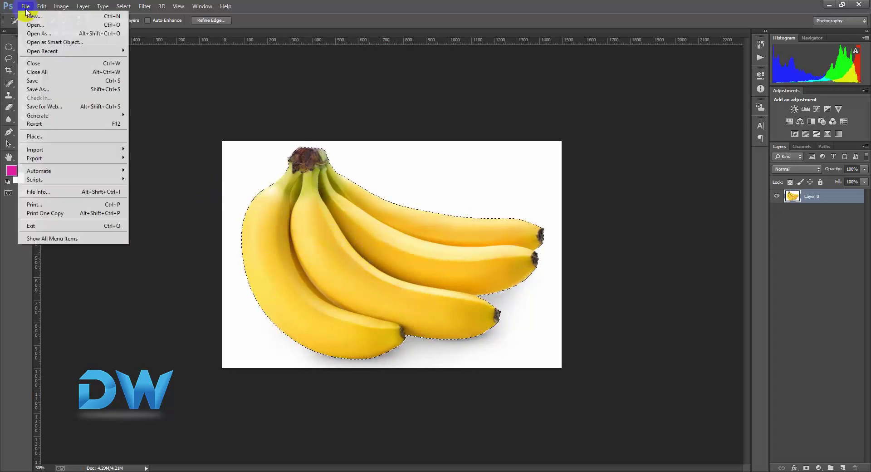
left_click(36, 26)
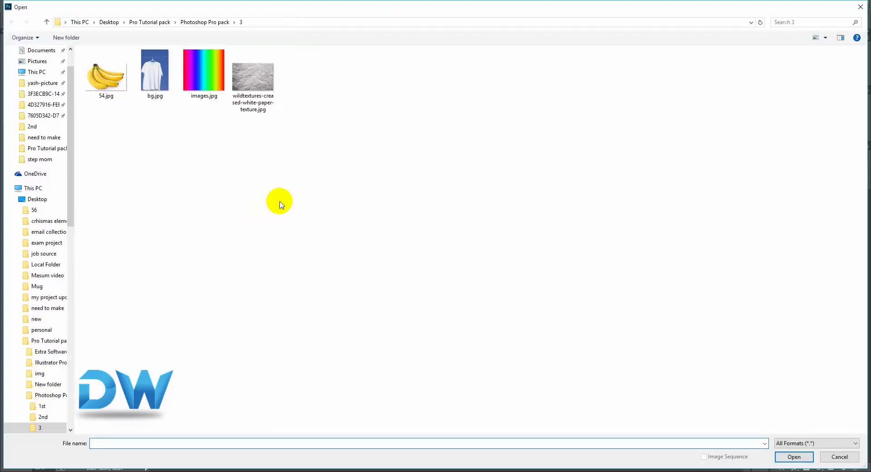
left_click(149, 22)
double_click(113, 81)
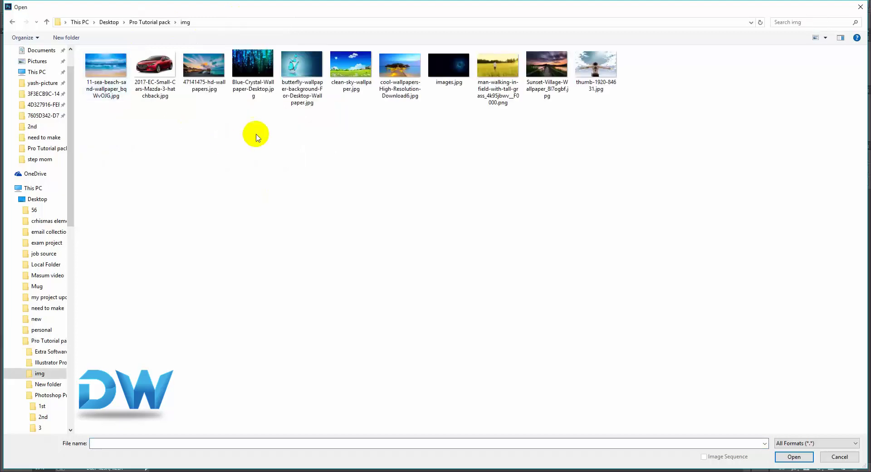
left_click(95, 82)
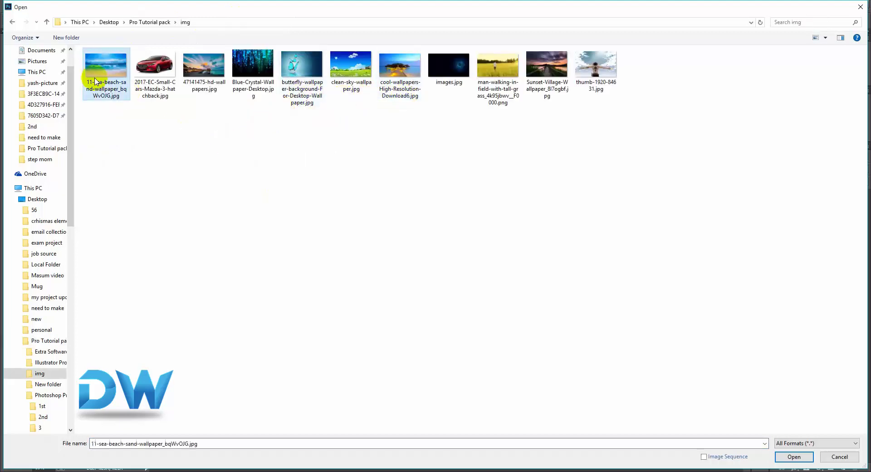
double_click(95, 81)
left_click_drag(320, 42, 409, 35)
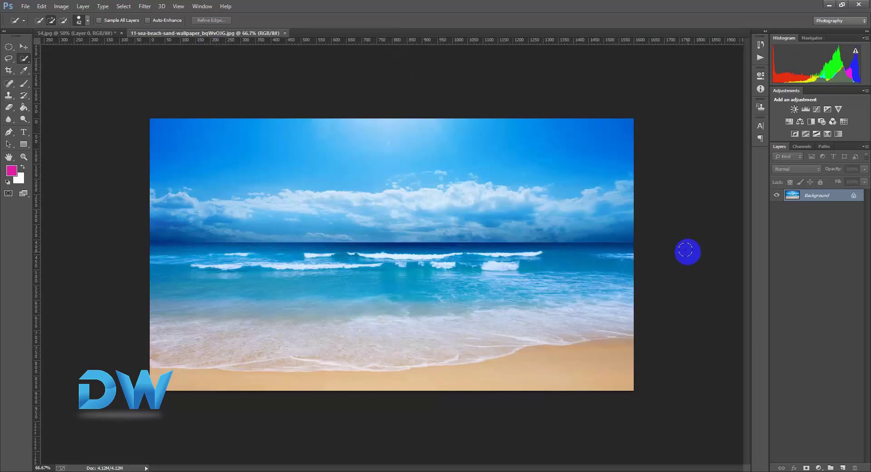
Convert the beach image's locked Background into Layer 0
right_click(832, 200)
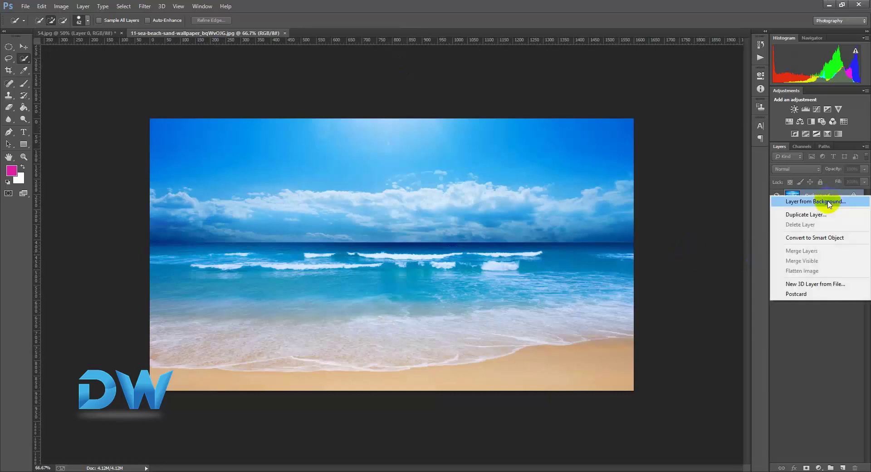
left_click(827, 202)
left_click(525, 154)
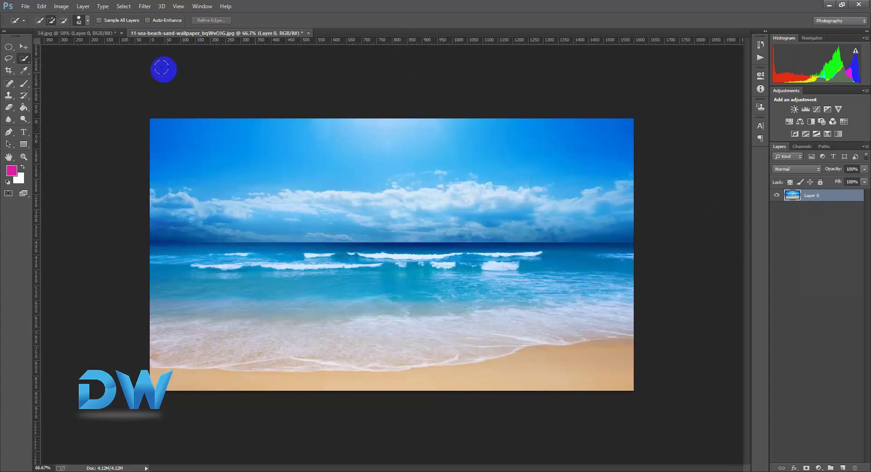
With the Move tool, drag the selected bananas from 54.jpg onto the beach image as Layer 1
left_click(78, 33)
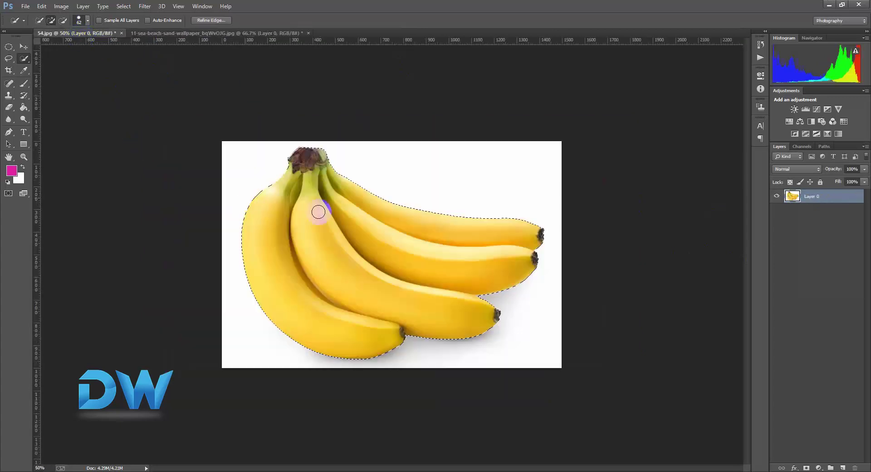
left_click(160, 32)
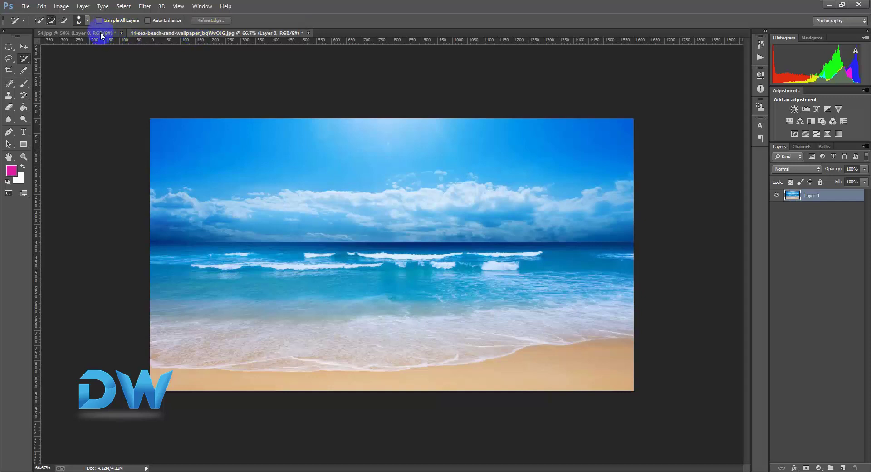
left_click(101, 36)
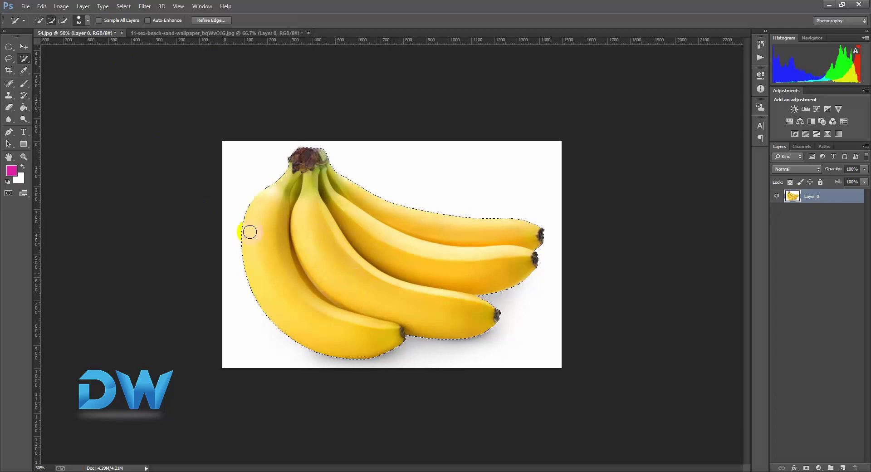
left_click(24, 47)
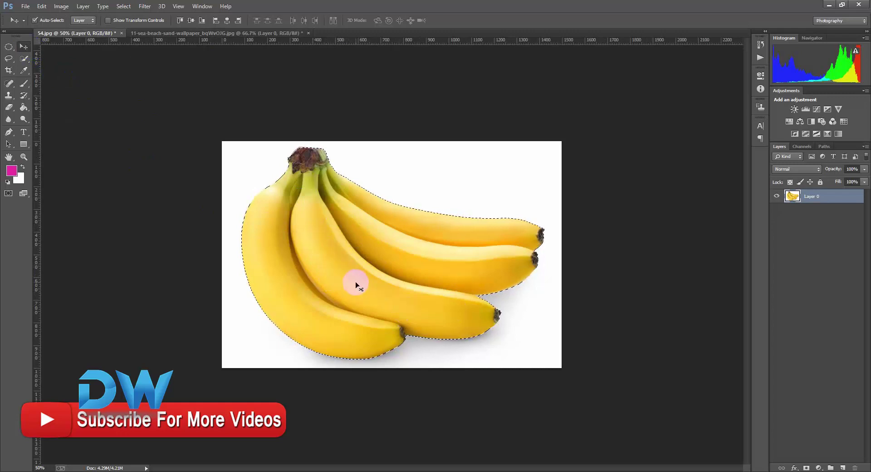
left_click_drag(346, 265, 231, 70)
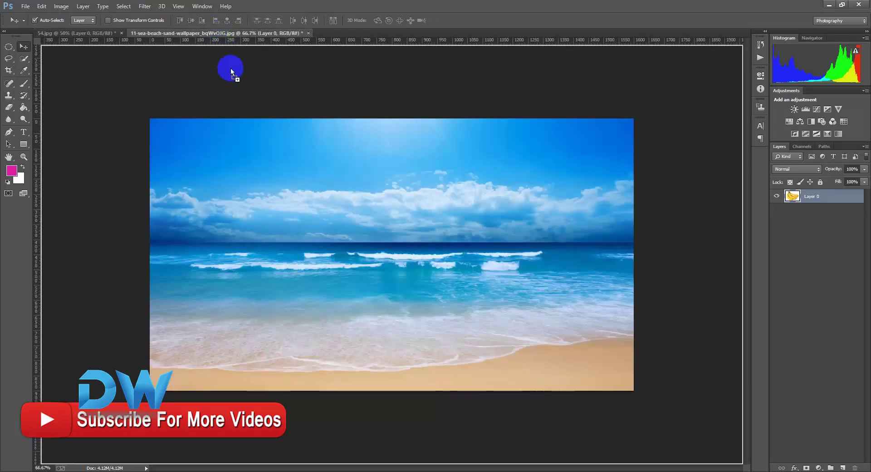
left_click_drag(267, 160, 354, 278)
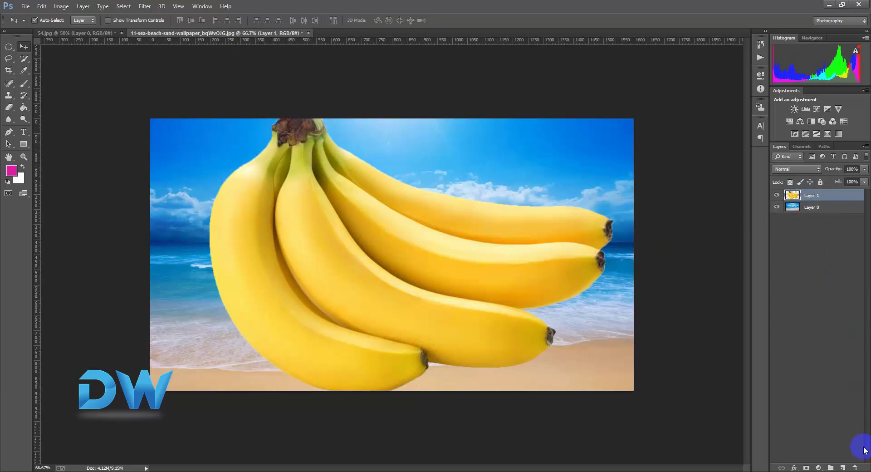
Delete Layer 1 from the beach image and copy the selected bananas in 54.jpg
left_click(855, 467)
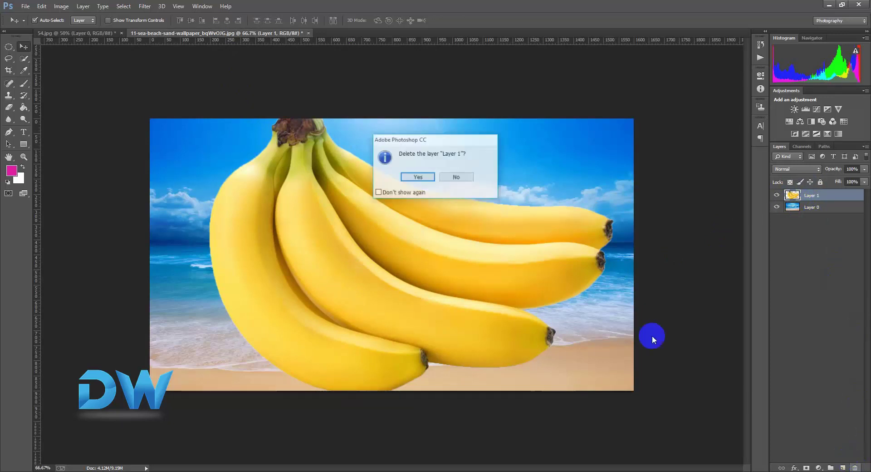
left_click(418, 176)
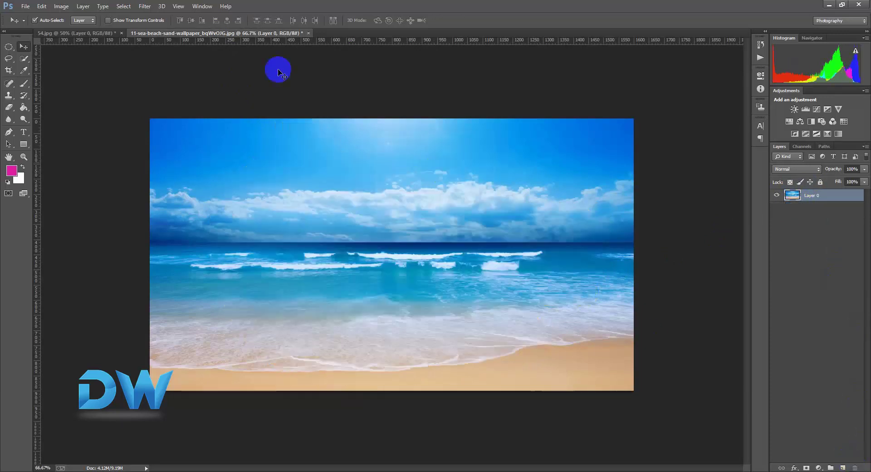
left_click(78, 33)
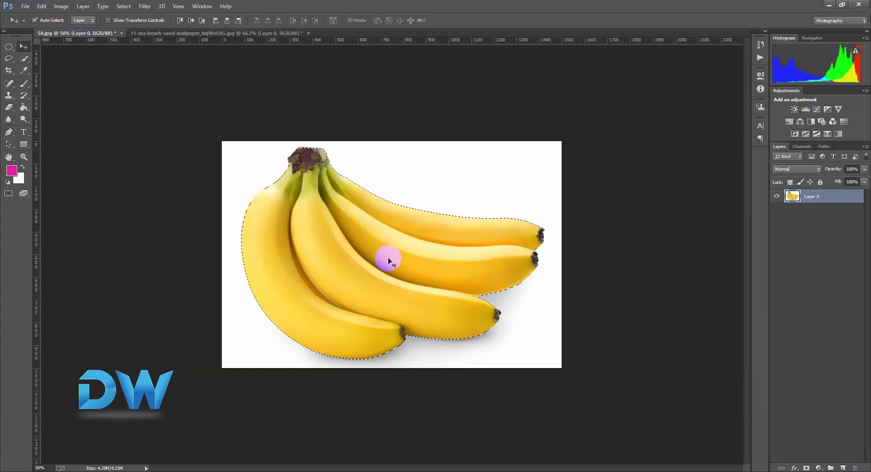
left_click(41, 6)
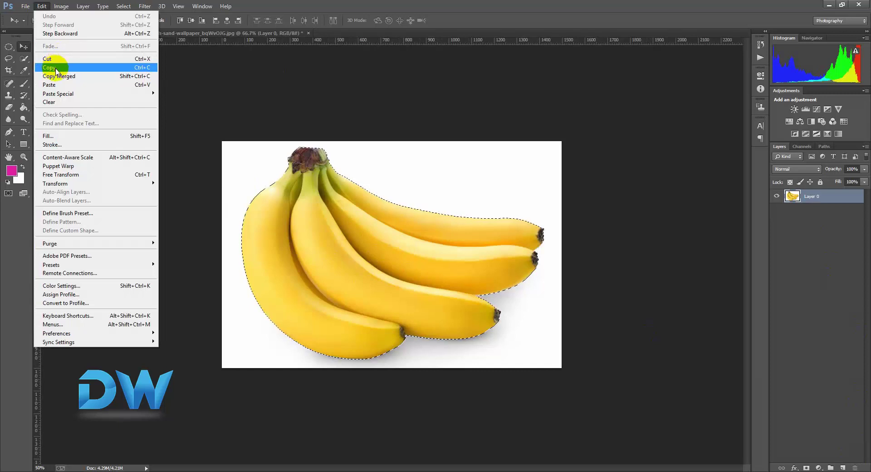
left_click(63, 72)
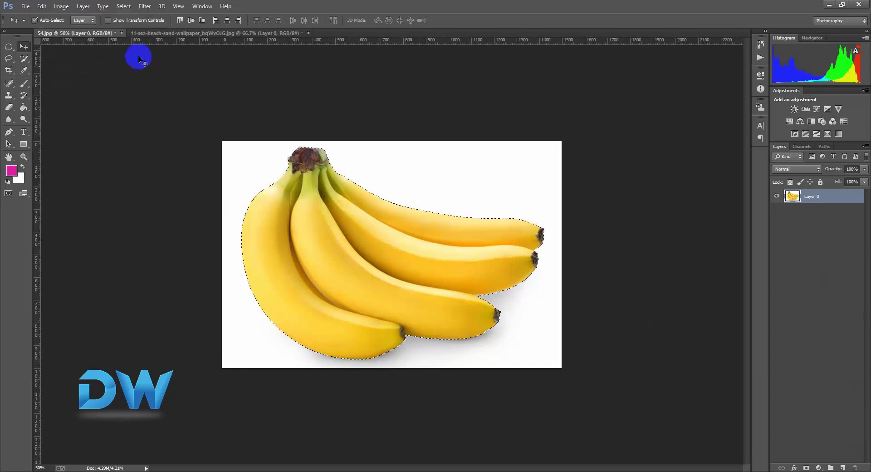
Paste the copied bananas onto the beach wallpaper document
left_click(154, 34)
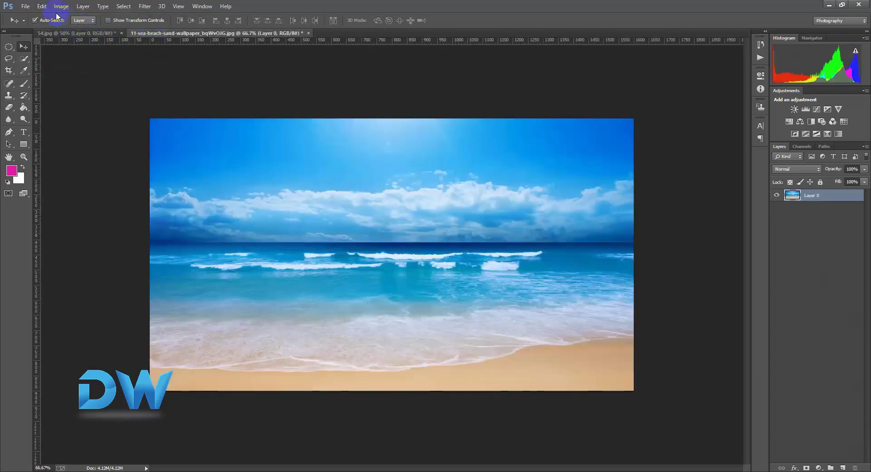
left_click(41, 6)
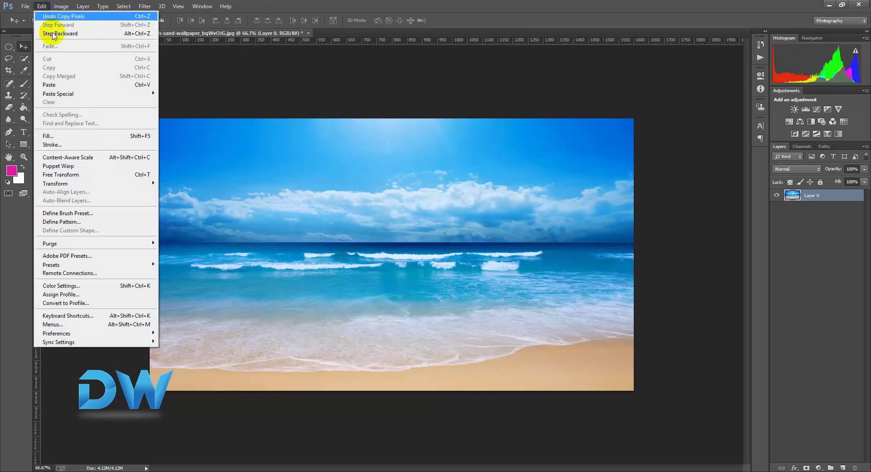
left_click(63, 84)
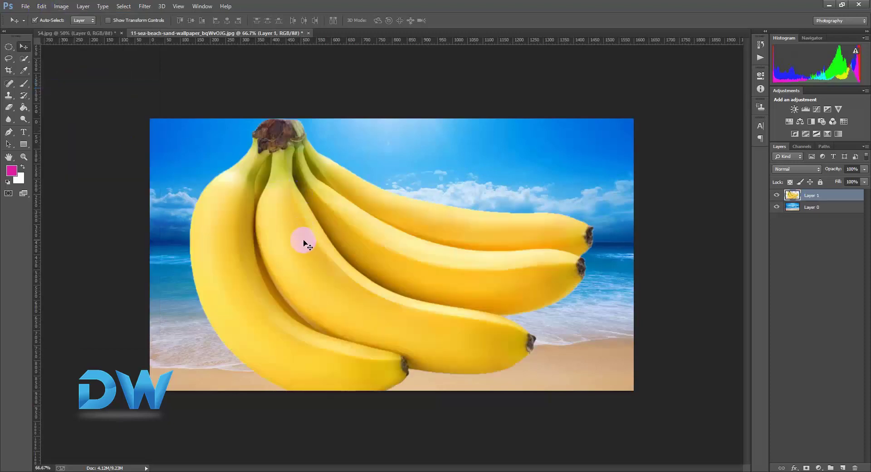
Cut the selected bananas out of 54.jpg, then return to the beach document
left_click(94, 34)
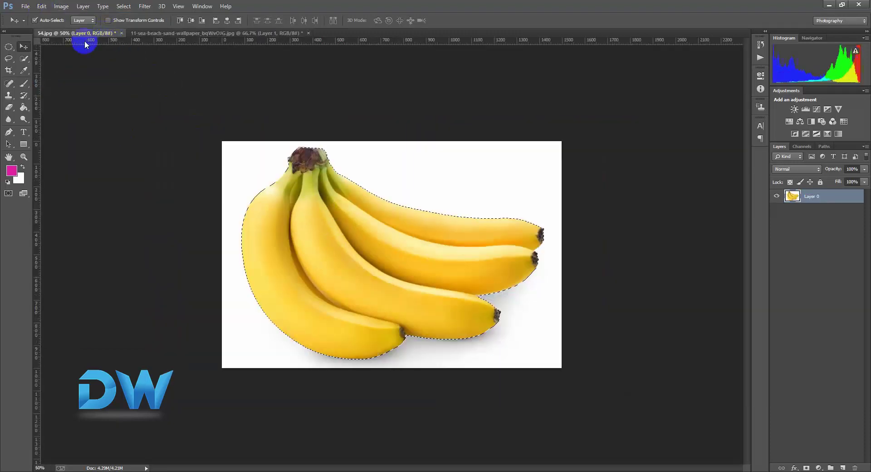
left_click(41, 6)
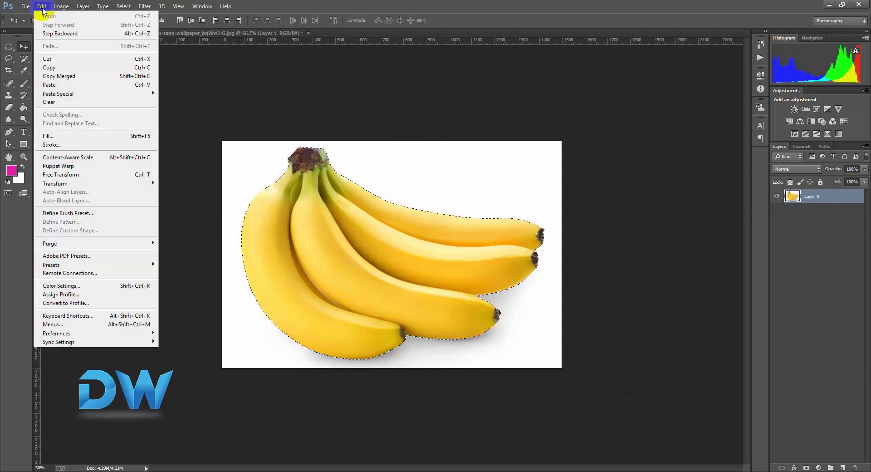
left_click(57, 59)
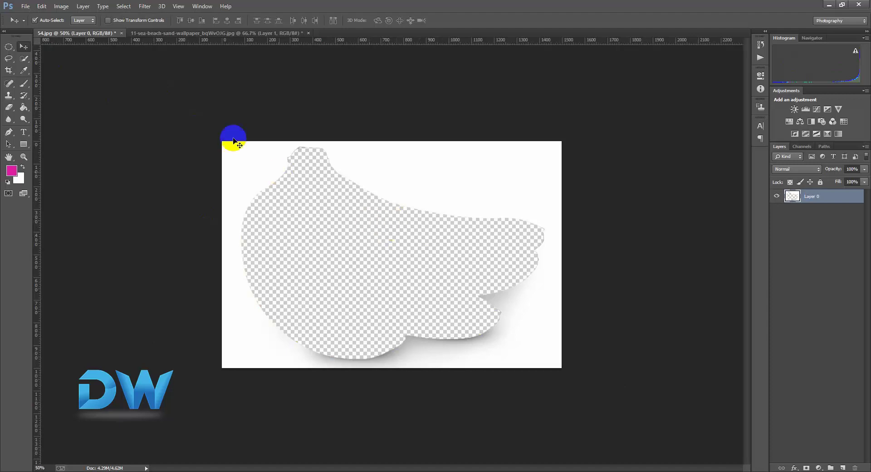
left_click_drag(233, 136, 187, 35)
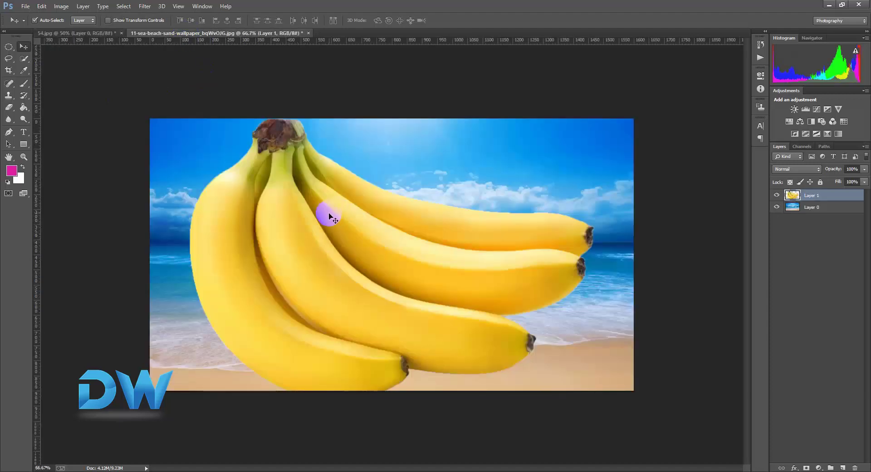
Keep the Quick Selection tool and close the beach and 54.jpg documents without saving
left_click(24, 58)
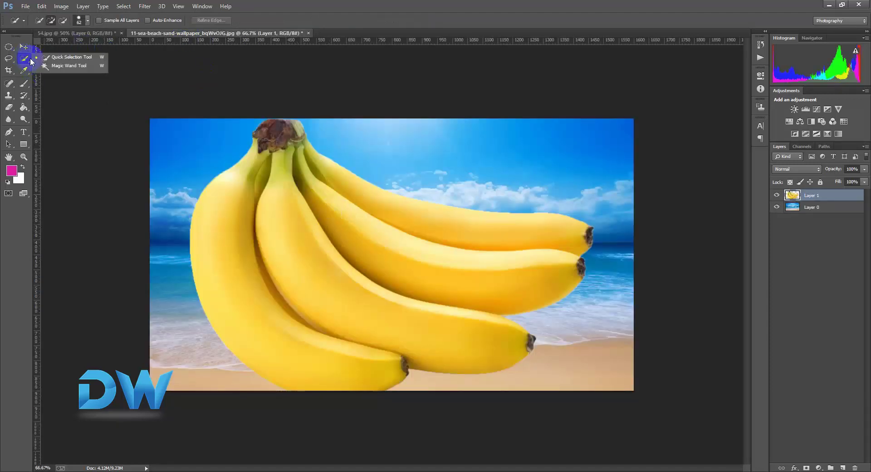
left_click_drag(31, 62, 87, 60)
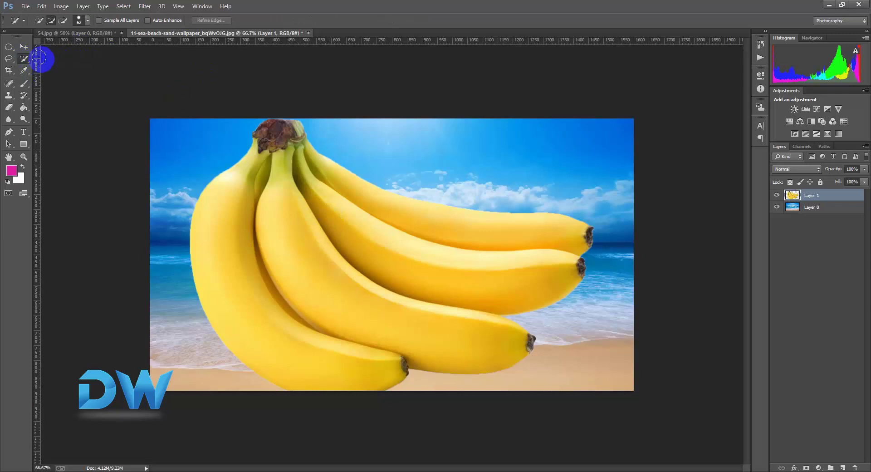
left_click(308, 34)
left_click(460, 177)
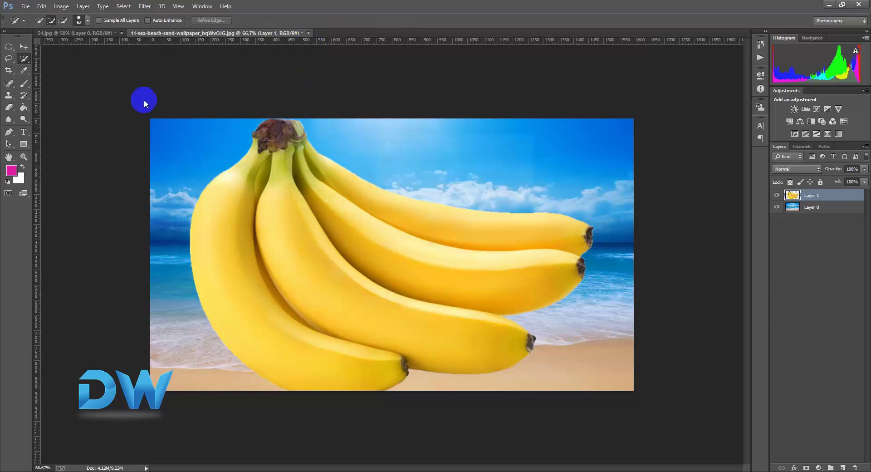
left_click(121, 33)
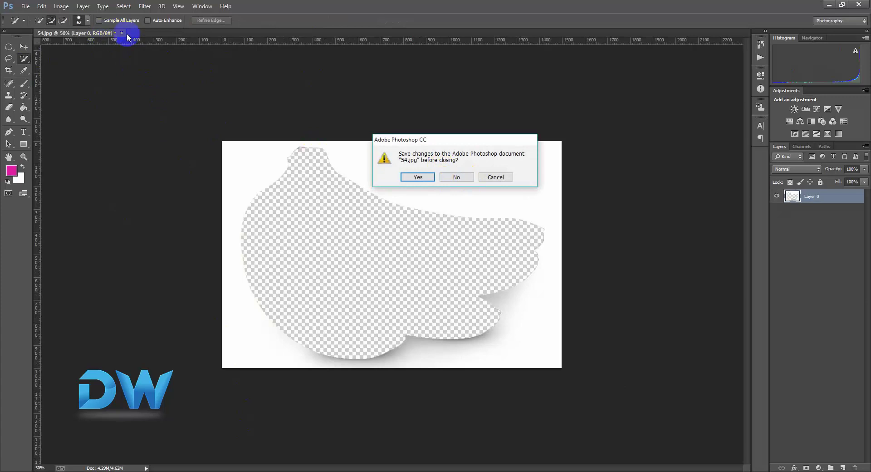
left_click(455, 178)
Open bg.jpg from Pro Tutorial pack > Photoshop Pro pack > 3 and dock its window
left_click(26, 5)
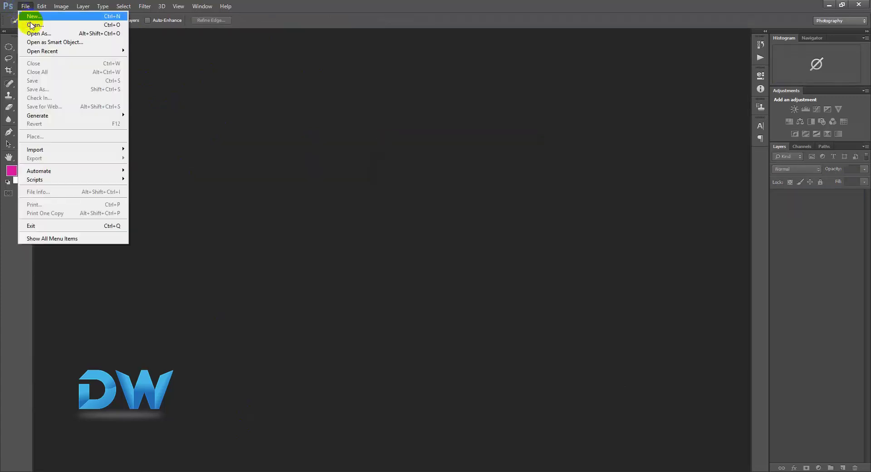
left_click(32, 25)
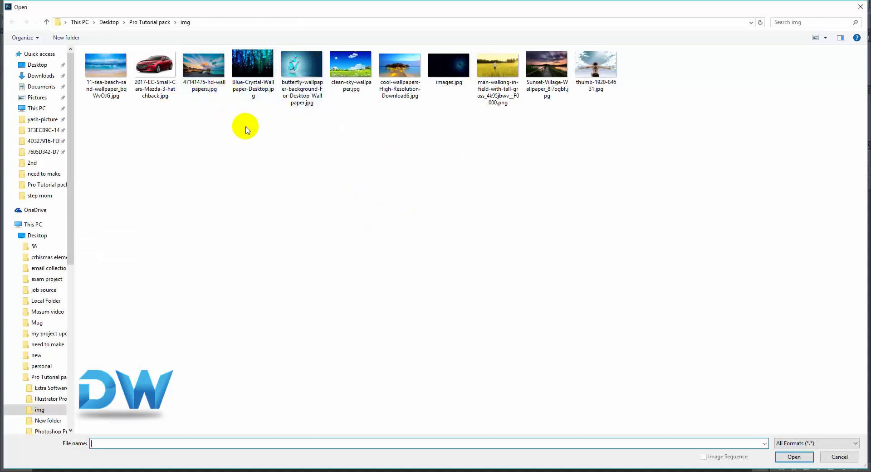
left_click(166, 27)
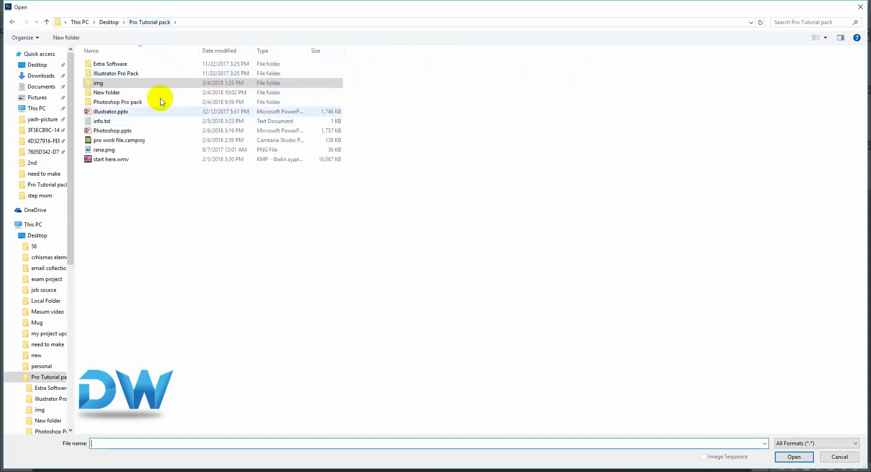
double_click(129, 103)
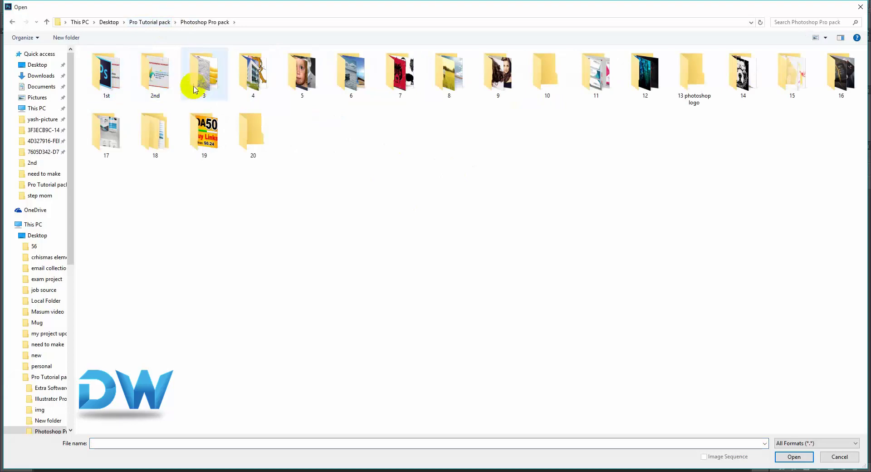
double_click(193, 87)
left_click(158, 91)
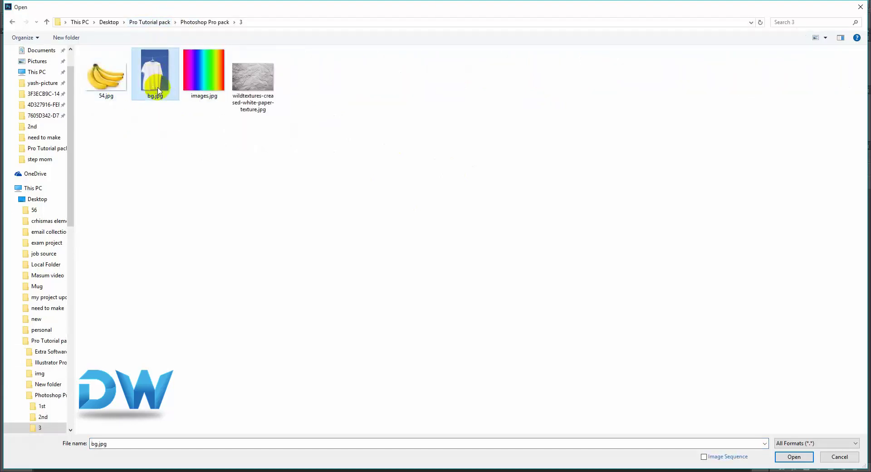
double_click(156, 91)
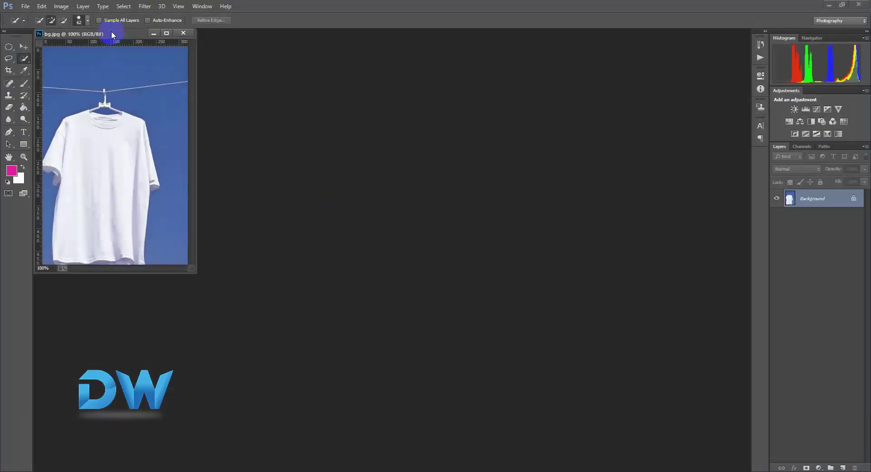
left_click_drag(112, 33, 388, 33)
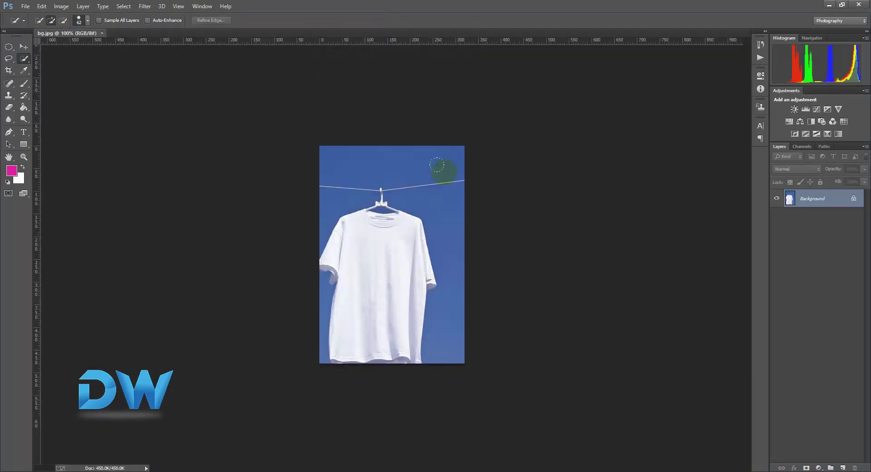
Convert the Background layer into an editable Layer 0
right_click(834, 199)
left_click(816, 205)
left_click(509, 150)
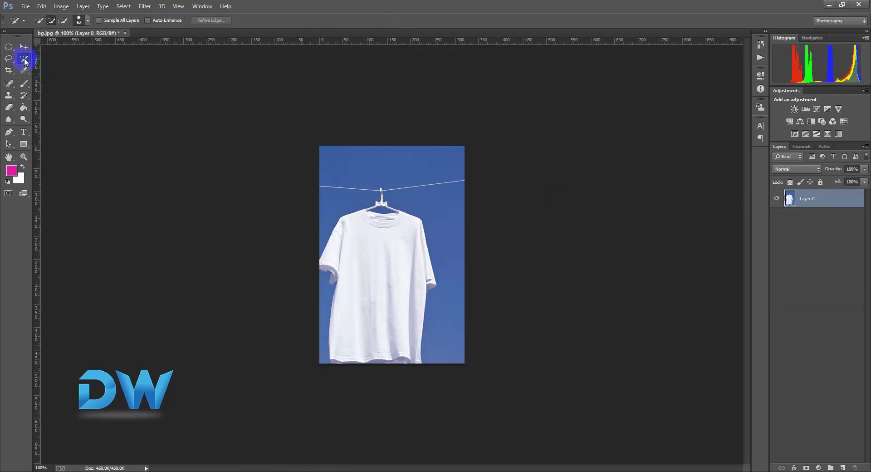
Magic Wand-select all the blue sky around the T-shirt at 200% zoom and delete it
left_click_drag(24, 58, 59, 69)
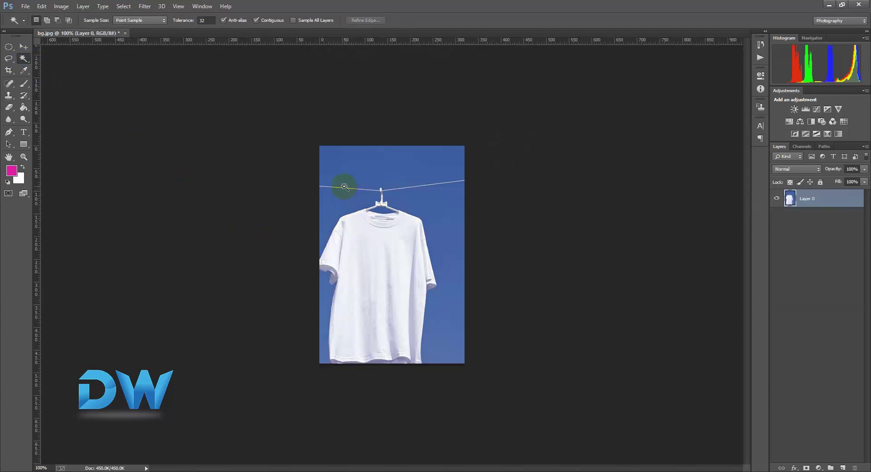
left_click_drag(366, 213, 405, 234)
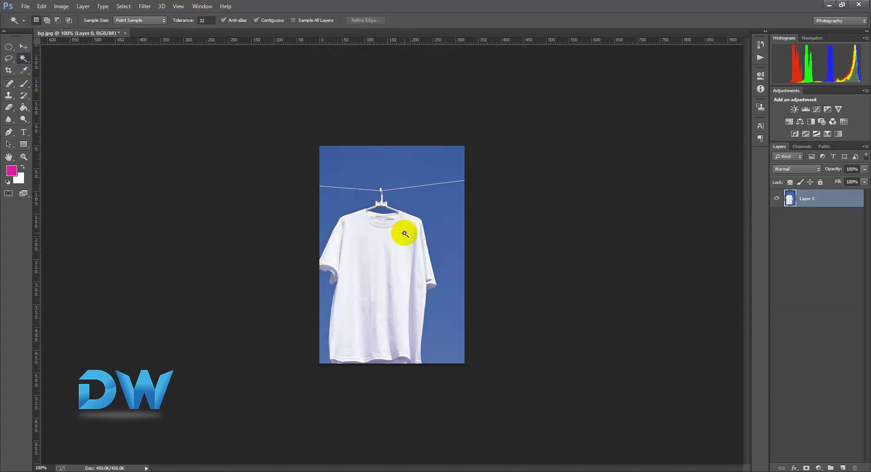
key("ctrl+plus")
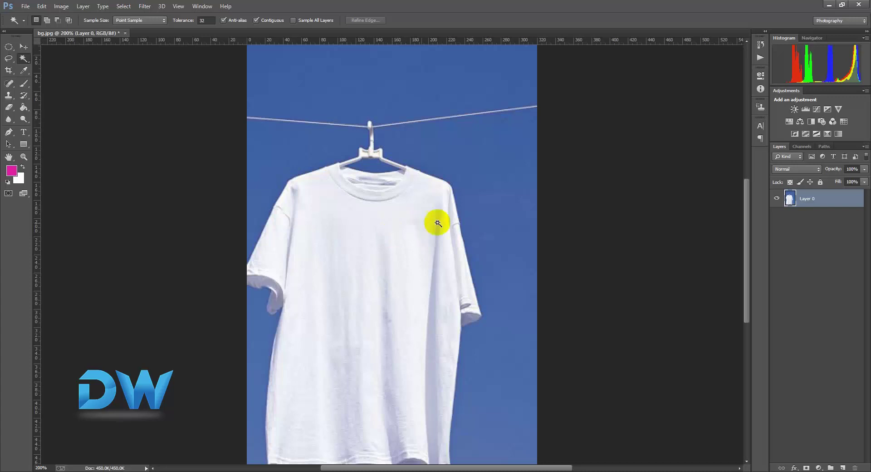
left_click(475, 176)
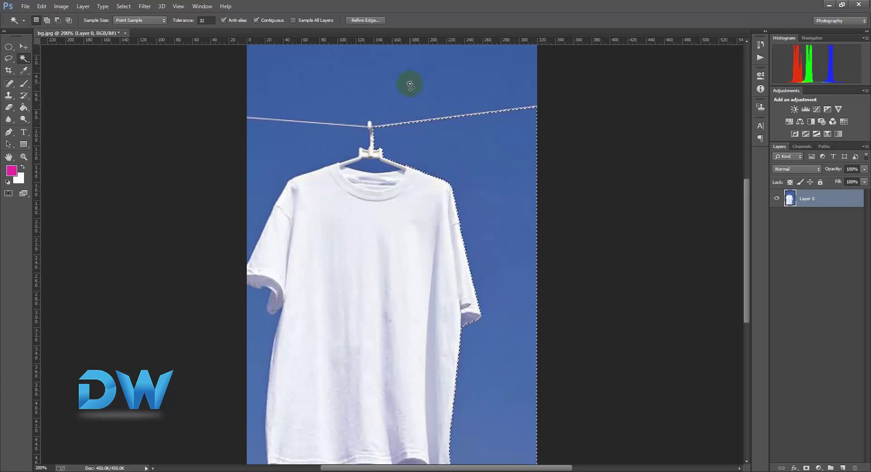
key("shift")
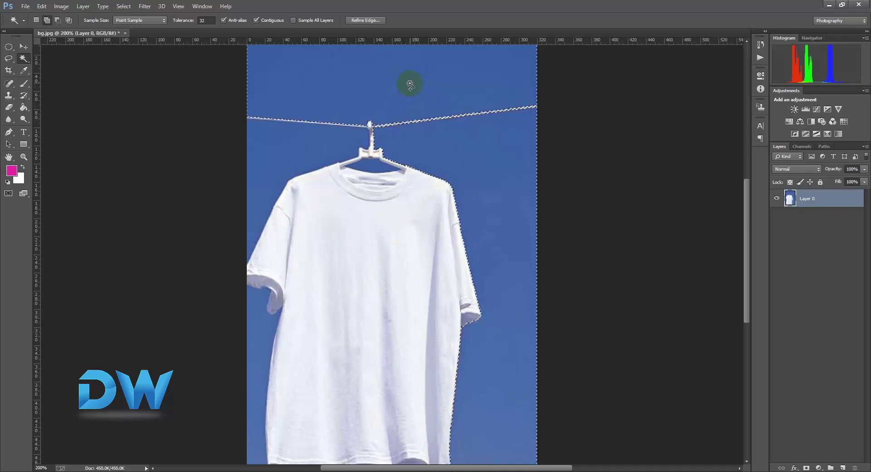
left_click(409, 85, "shift")
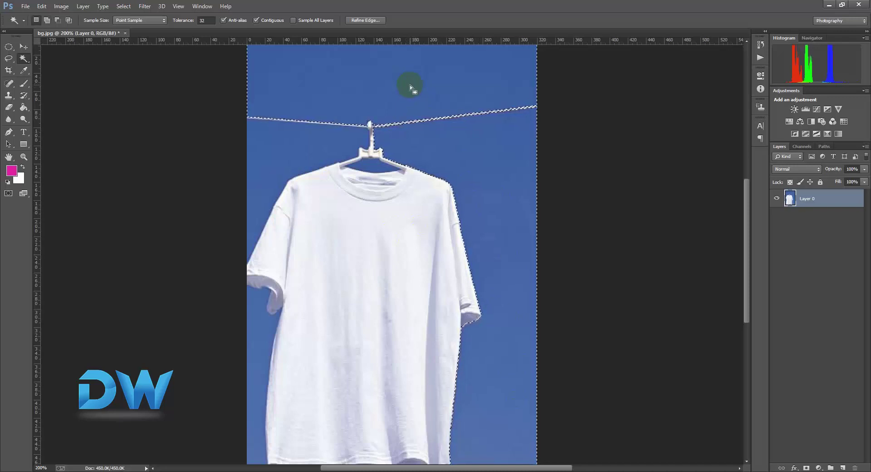
left_click(49, 22)
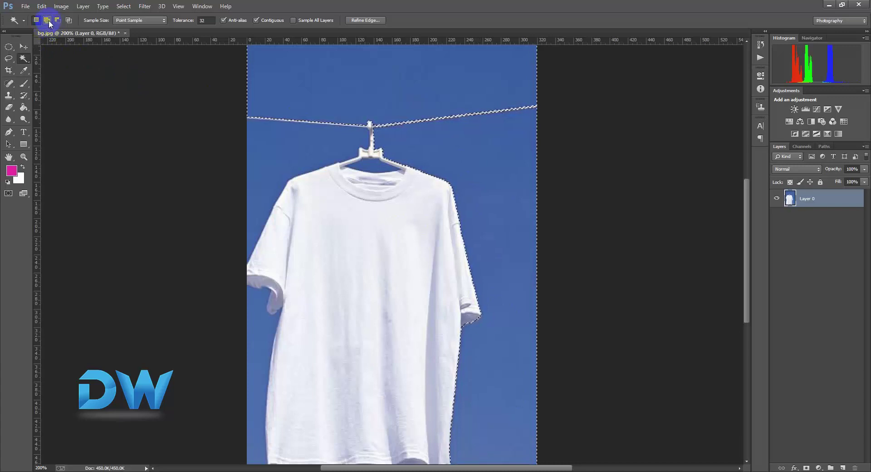
left_click(280, 162)
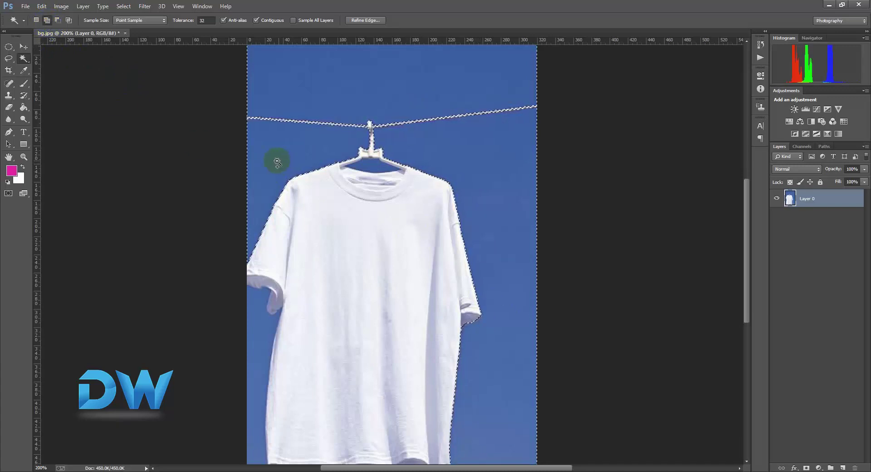
left_click(260, 311)
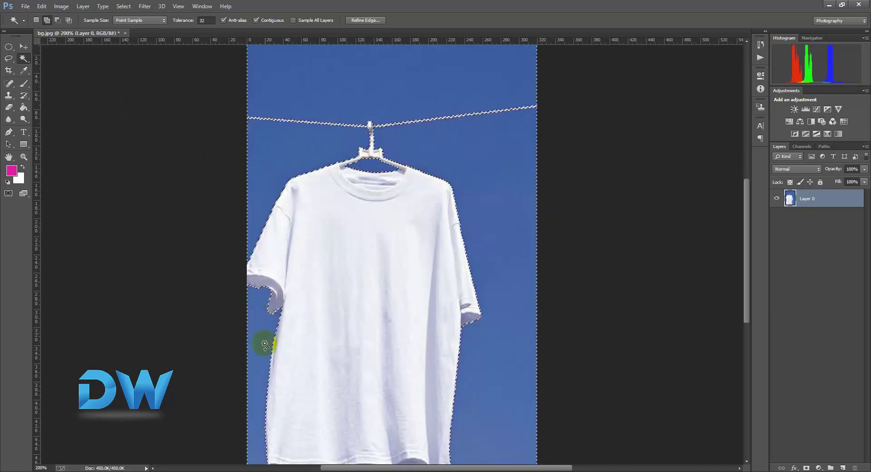
scroll(475, 184, "up", 1)
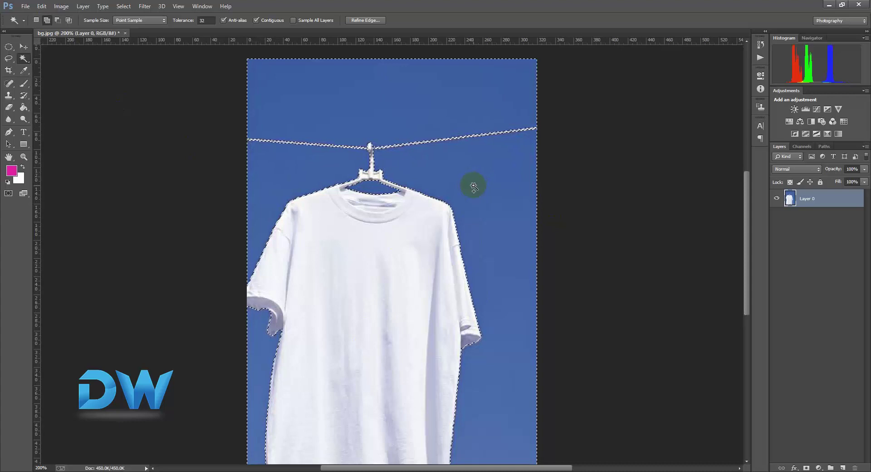
key("Delete")
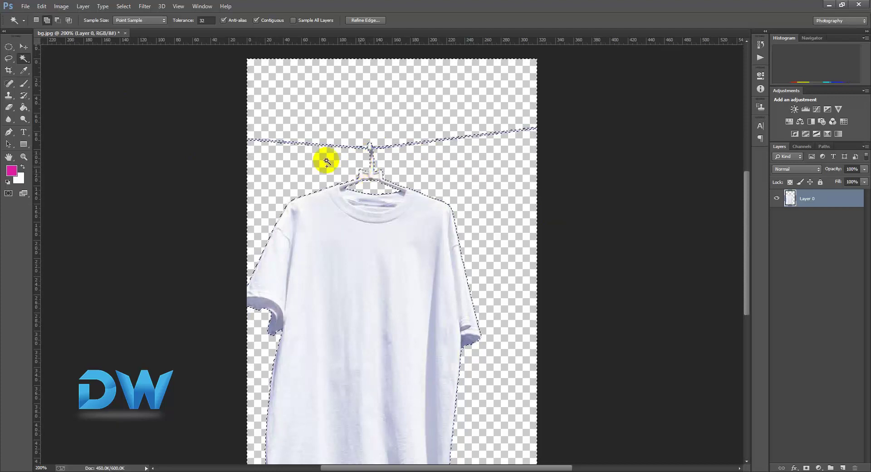
Deselect, add a new Layer 1, and fill it entirely with magenta using the Paint Bucket
left_click(124, 7)
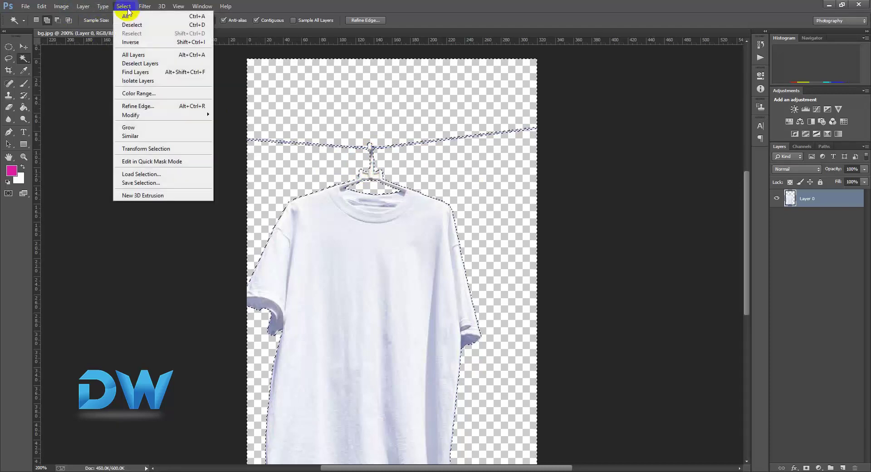
left_click(131, 25)
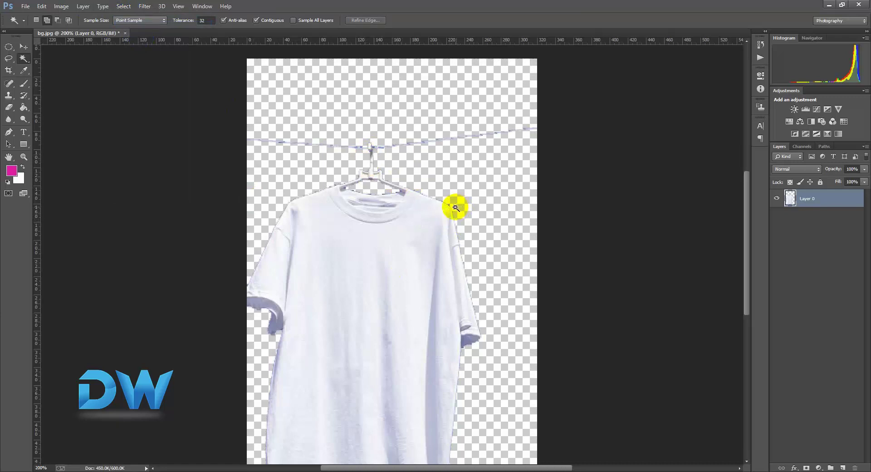
left_click(589, 256)
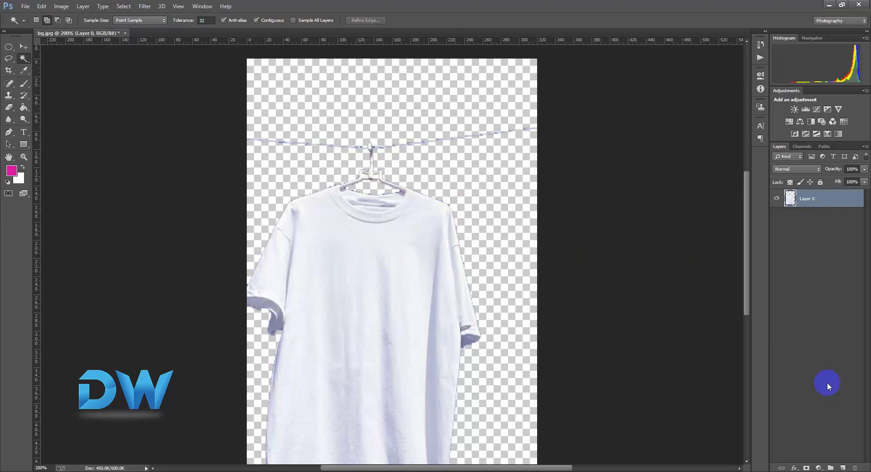
left_click(844, 468)
left_click(793, 212, "ctrl")
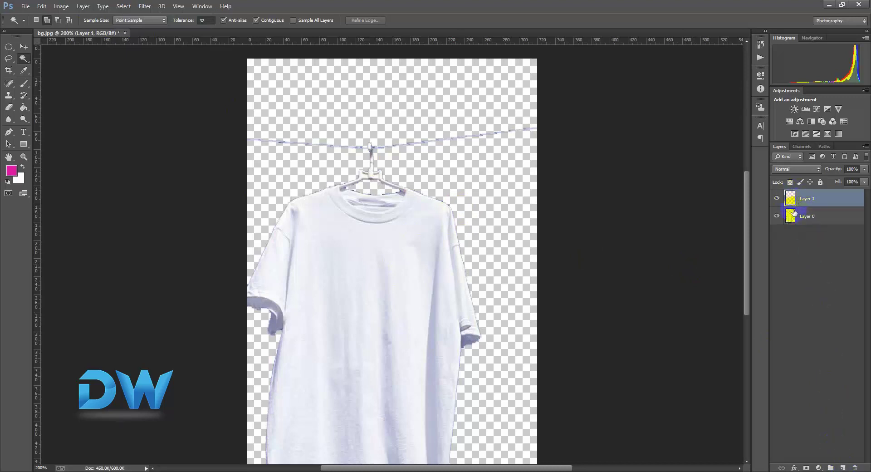
left_click(24, 107)
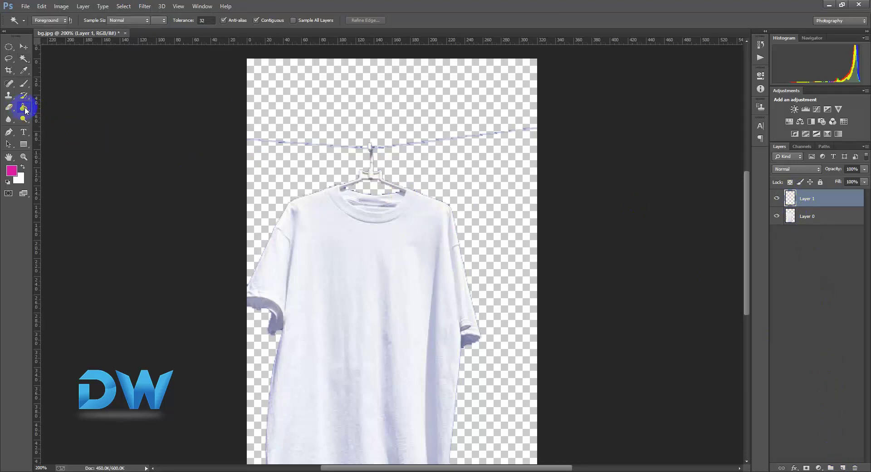
left_click(13, 173)
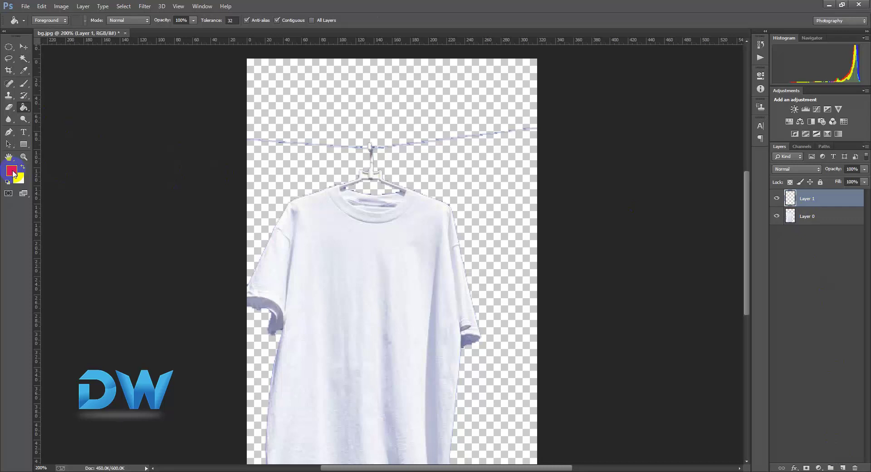
left_click(371, 122)
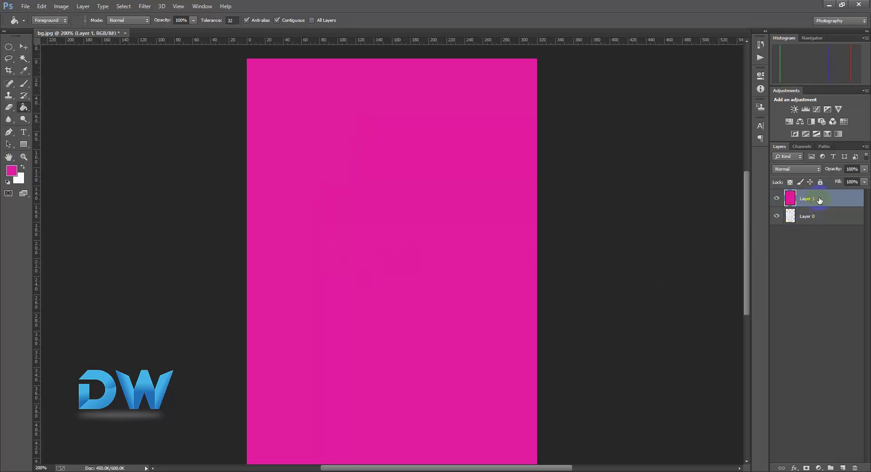
Move the magenta Layer 1 beneath the shirt's Layer 0
left_click_drag(819, 199, 819, 238)
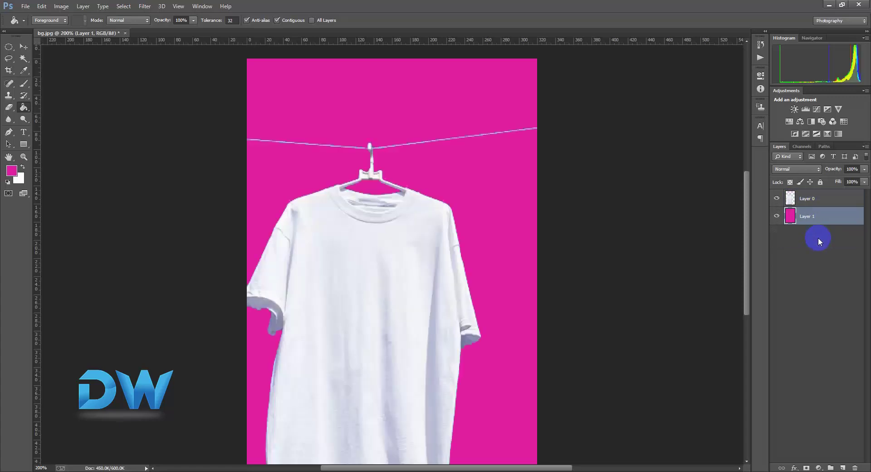
left_click(803, 199)
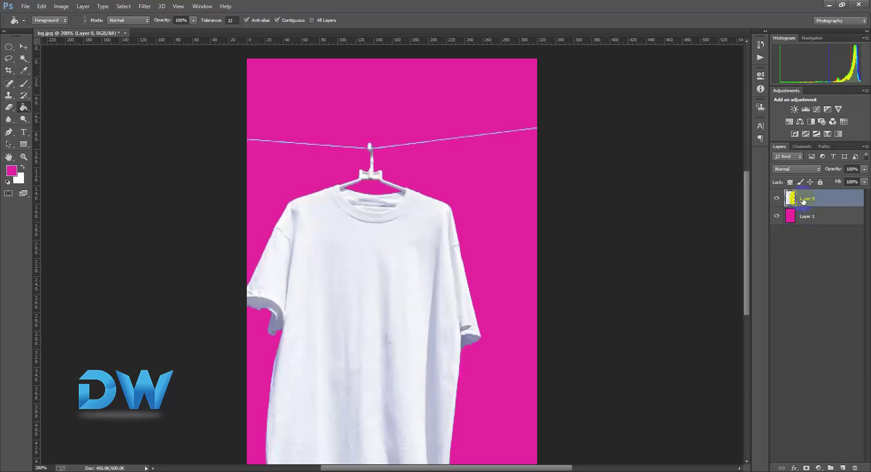
left_click(805, 217)
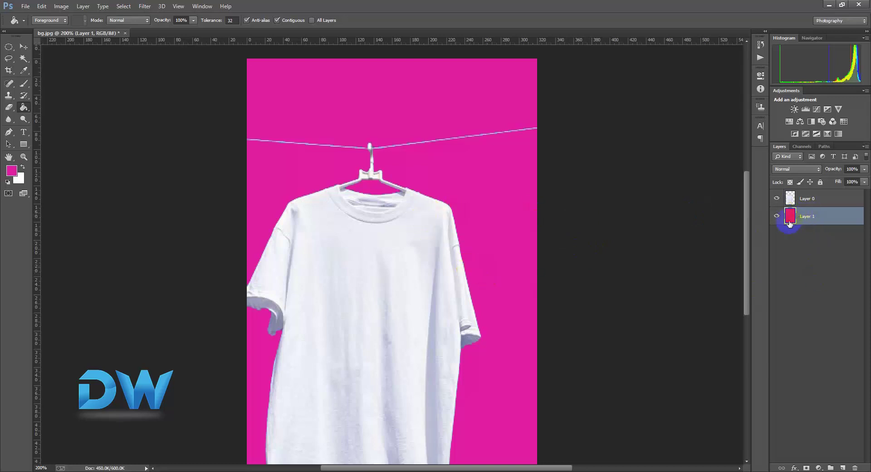
Pick green as the foreground colour and Paint Bucket-fill Layer 1's pink area with it
left_click(11, 170)
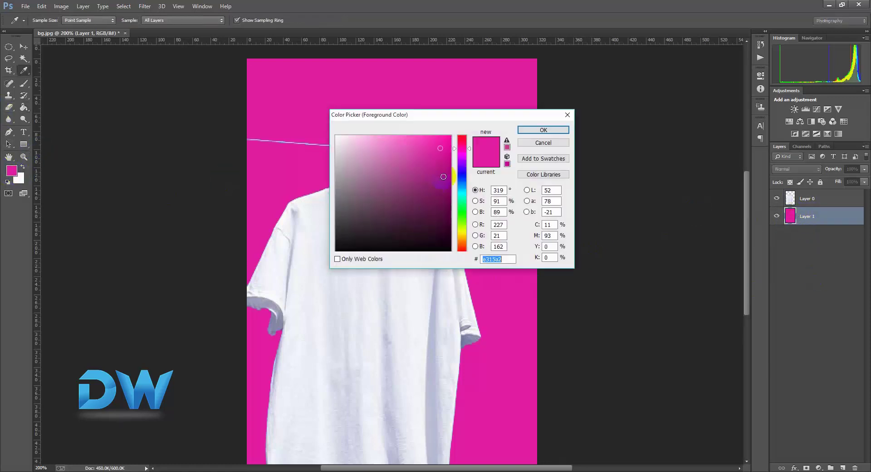
left_click(464, 210)
left_click(528, 129)
key("g")
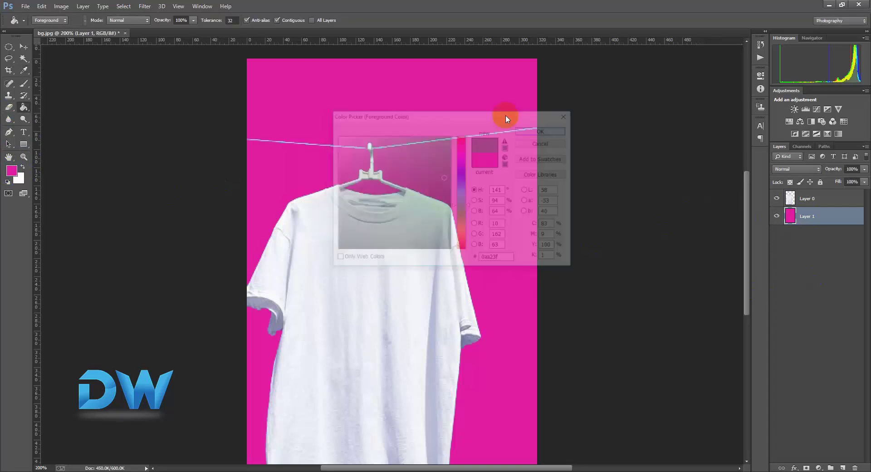
left_click(455, 97)
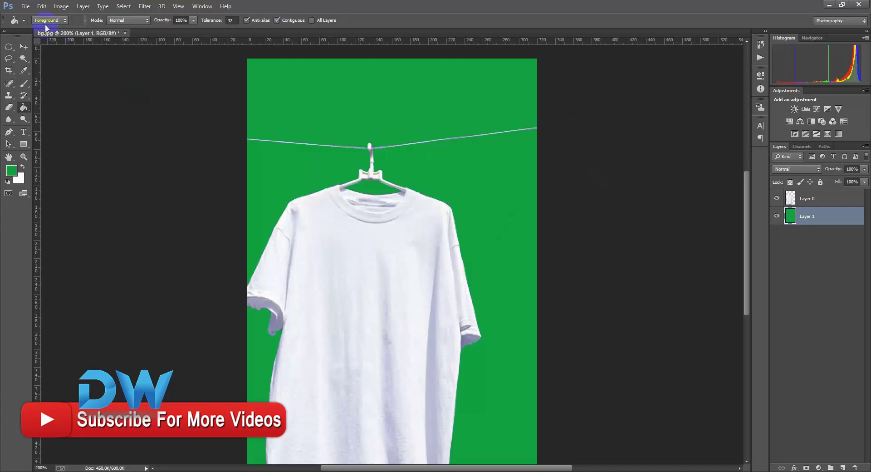
Open images.jpg and the creased paper texture together, docking the texture as a tab beside bg.jpg
left_click(30, 8)
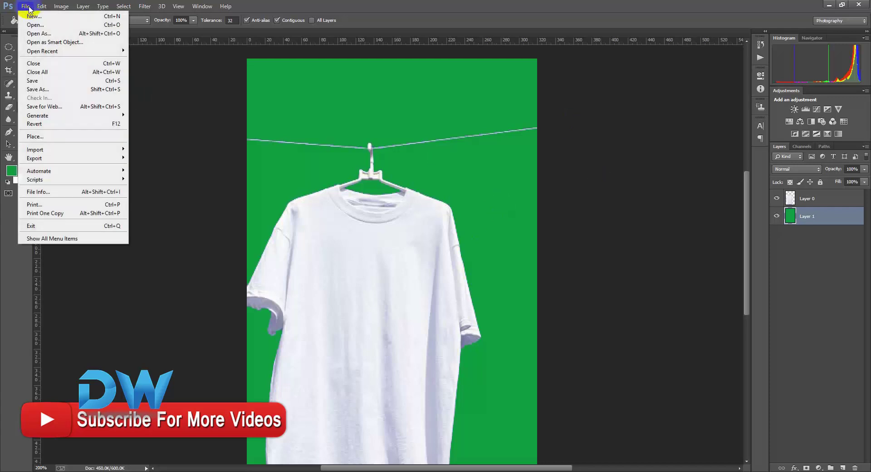
left_click(41, 25)
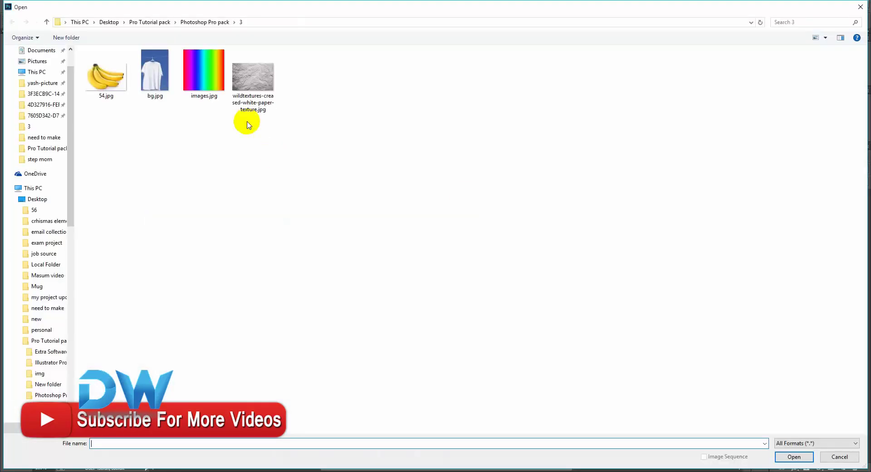
left_click_drag(293, 146, 199, 90)
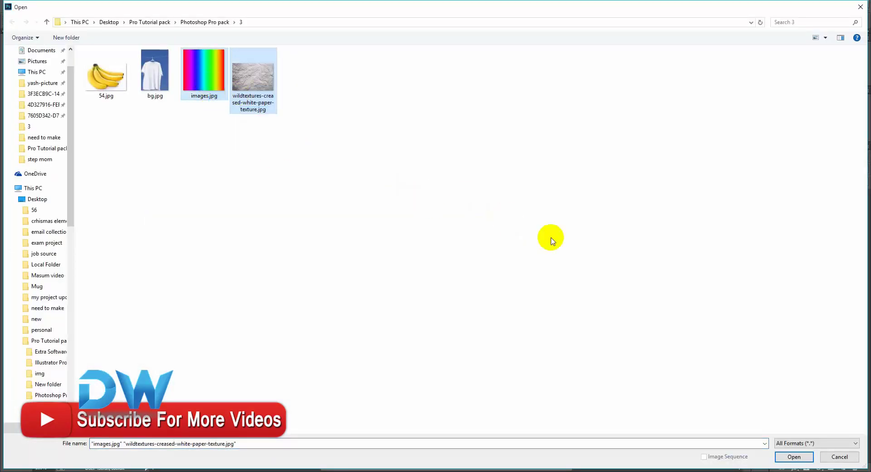
left_click(793, 456)
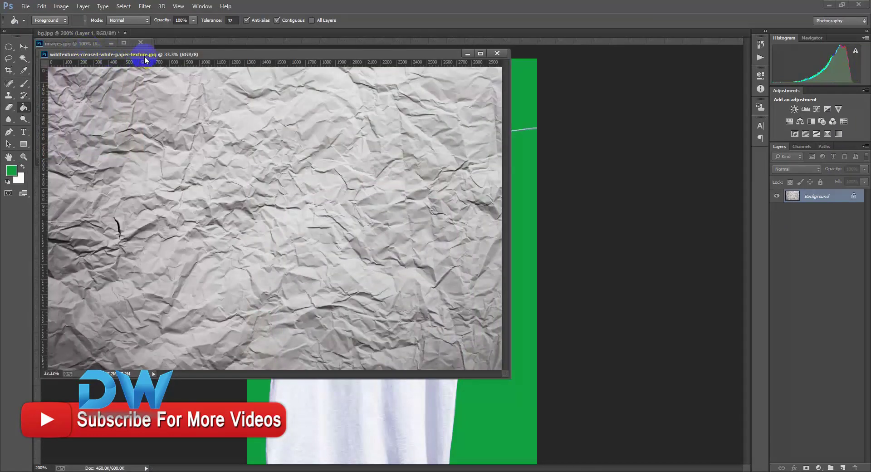
left_click_drag(145, 56, 260, 34)
left_click_drag(116, 44, 330, 37)
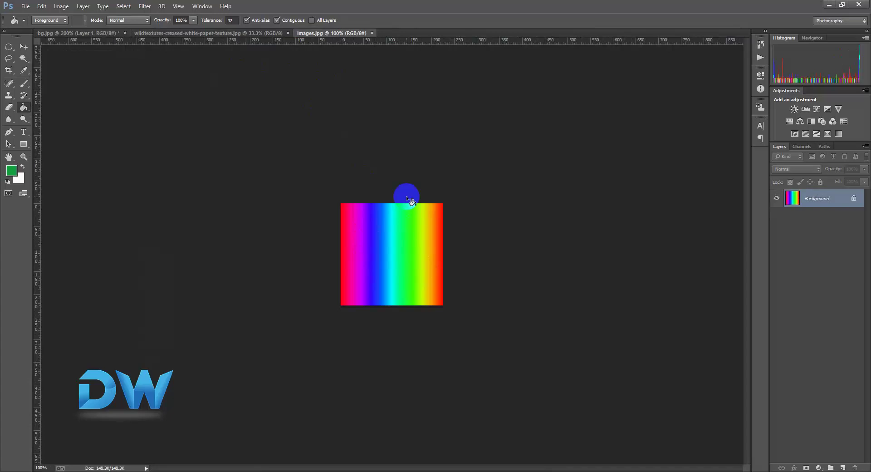
Magic Wand-select the light areas of the creased paper texture
left_click(233, 34)
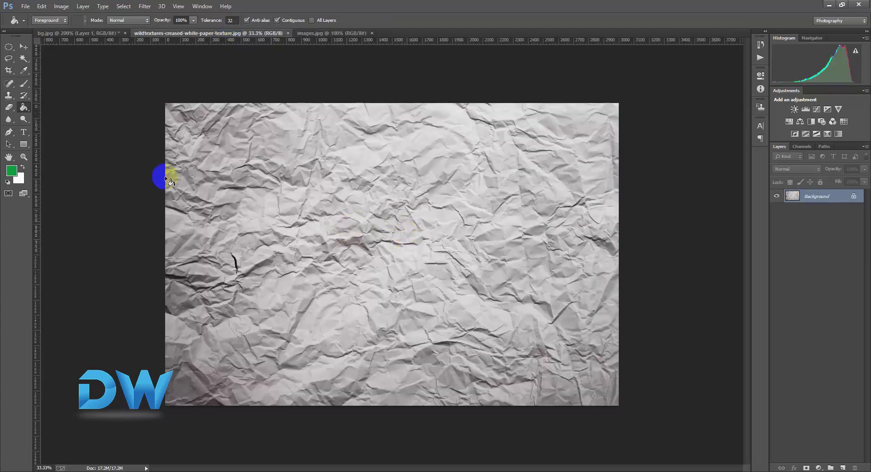
left_click(24, 59)
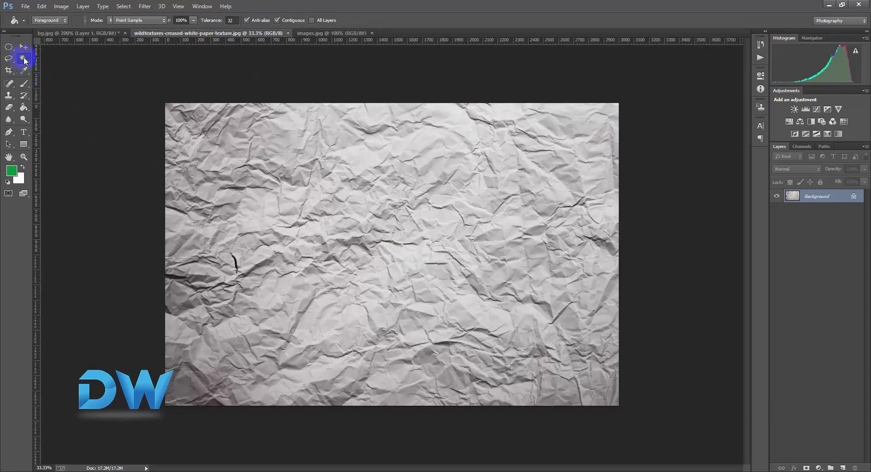
left_click(371, 247)
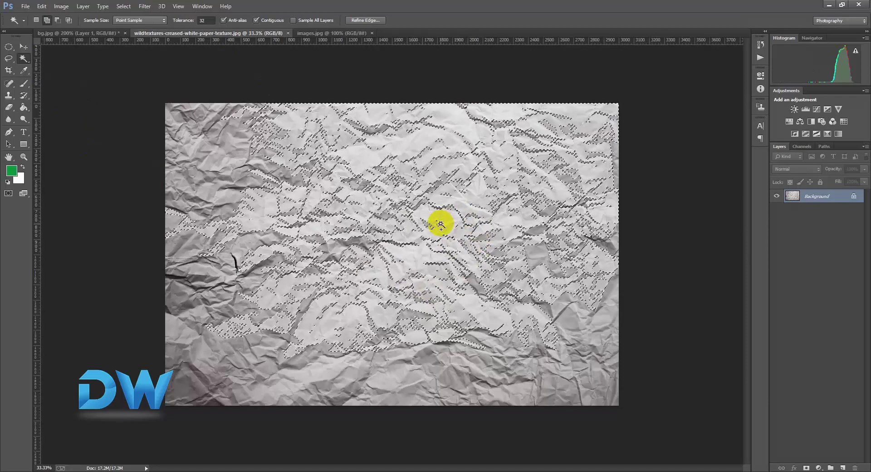
scroll(436, 220, "up", 3)
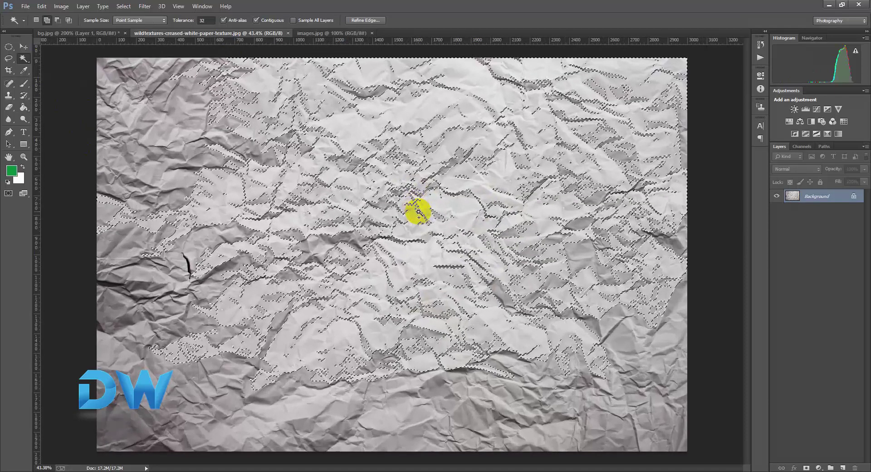
key("shift+BackSpace")
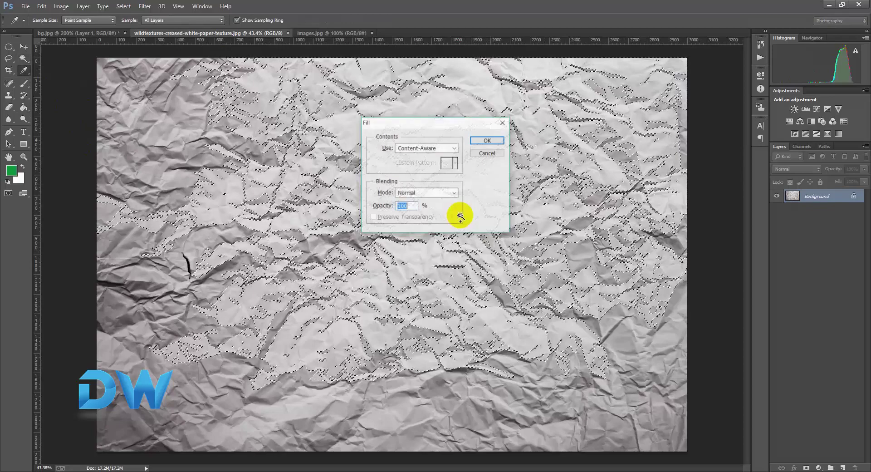
left_click(486, 153)
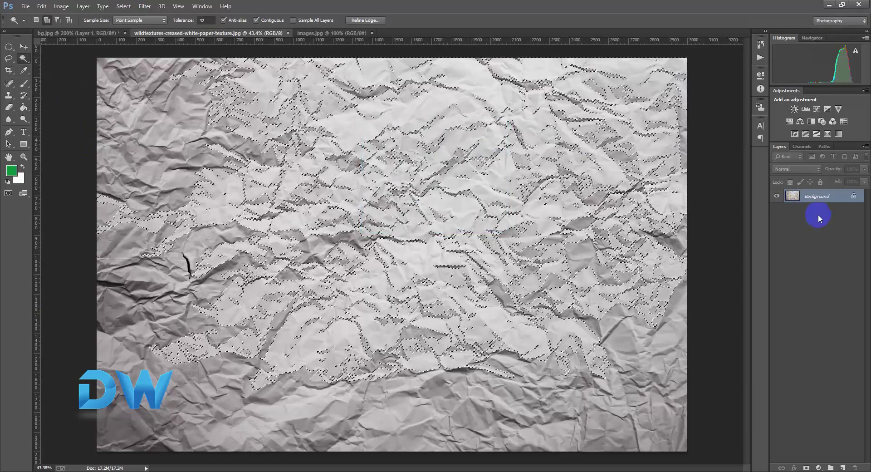
Convert its Background to Layer 0, delete the light areas to transparency, and close the texture
right_click(816, 196)
left_click(797, 202)
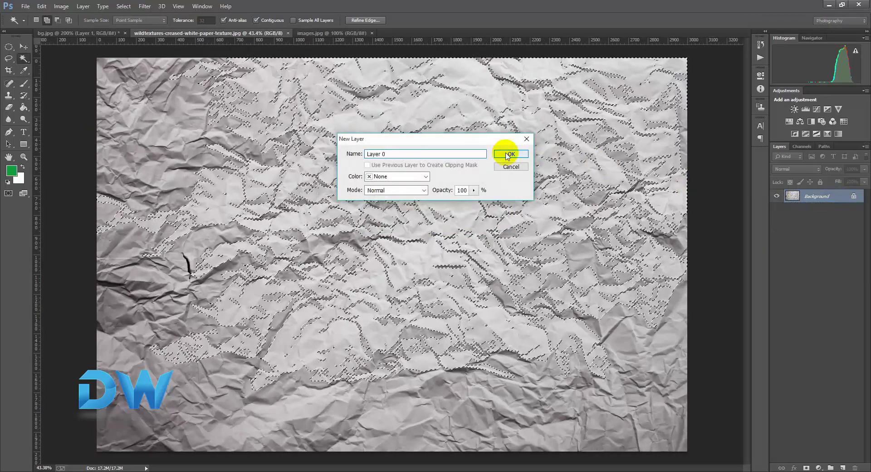
left_click(507, 155)
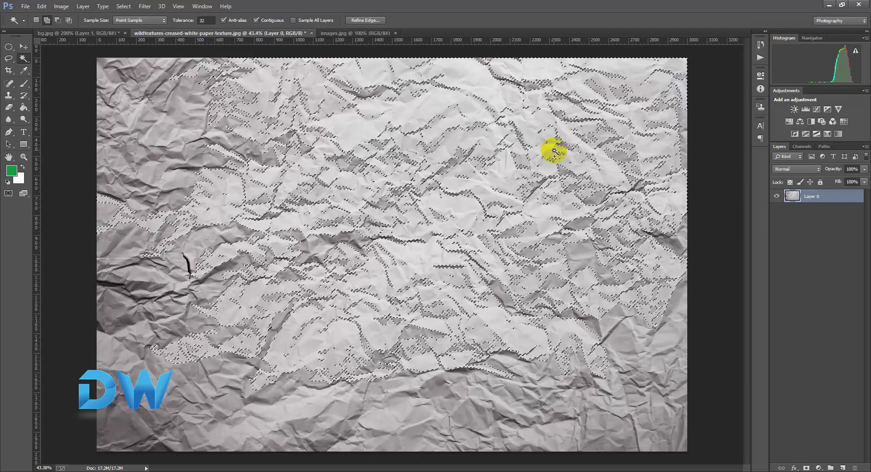
key("ctrl+d")
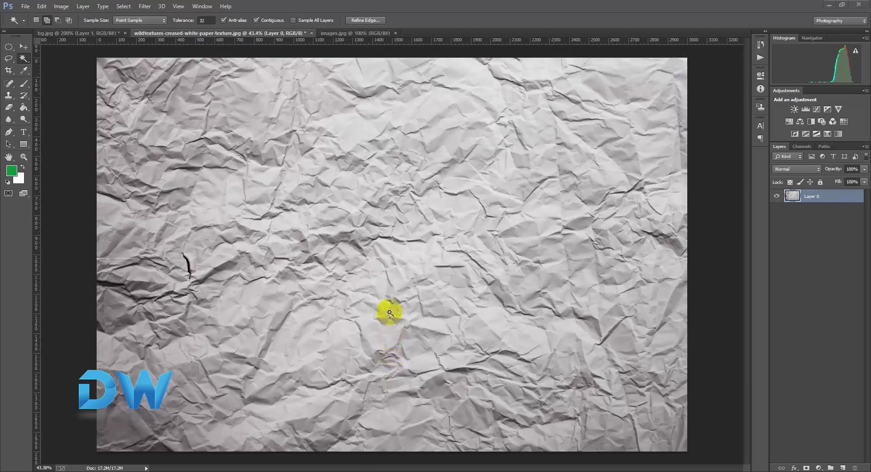
left_click(364, 243)
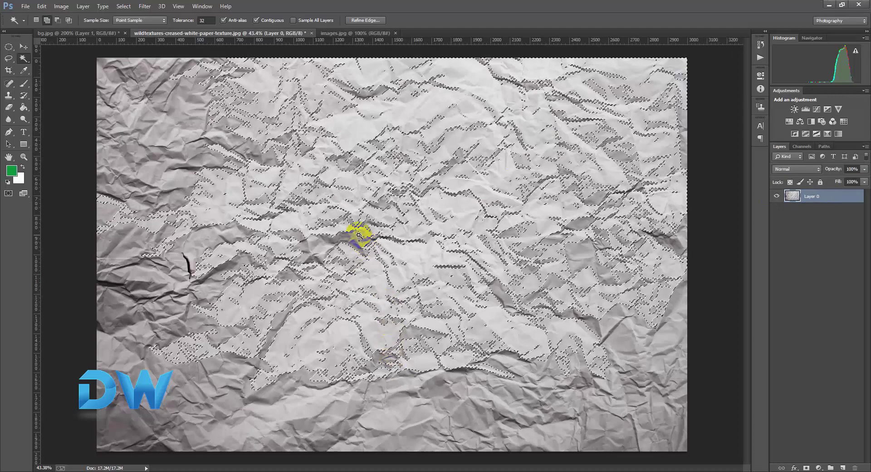
key("Delete")
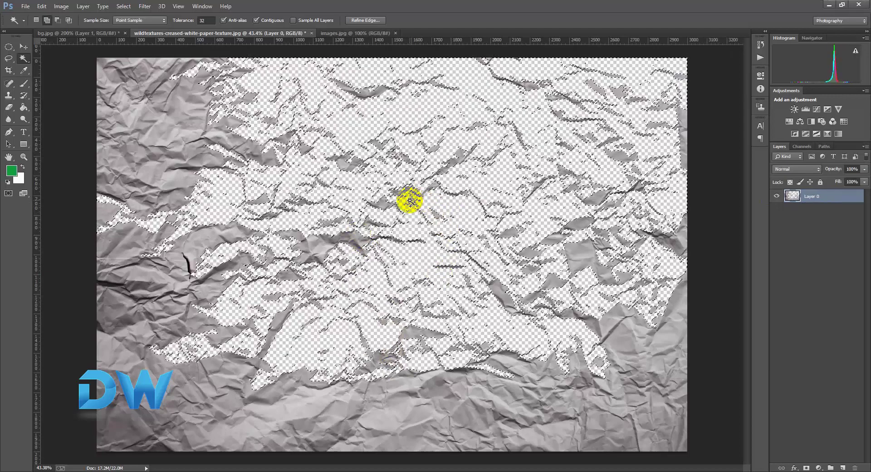
key("ctrl+d")
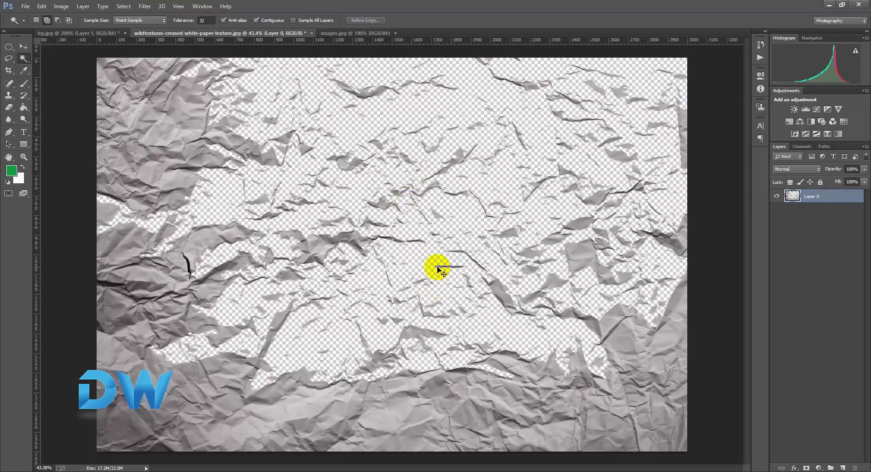
left_click(412, 222)
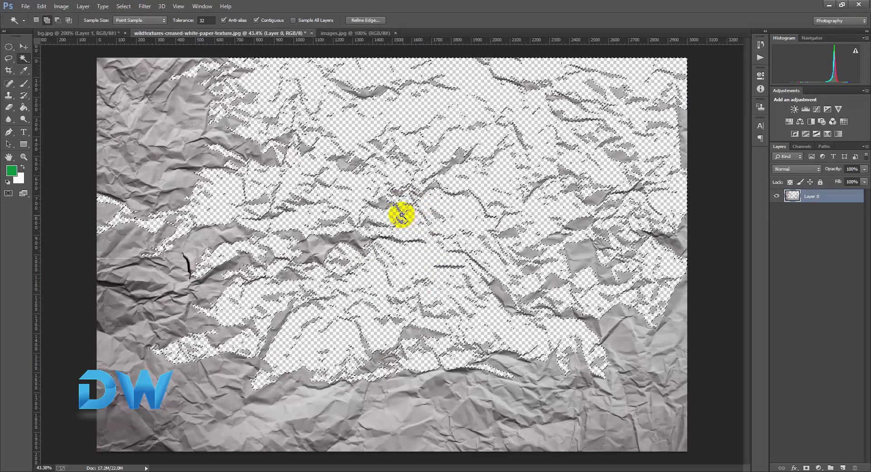
left_click(350, 33)
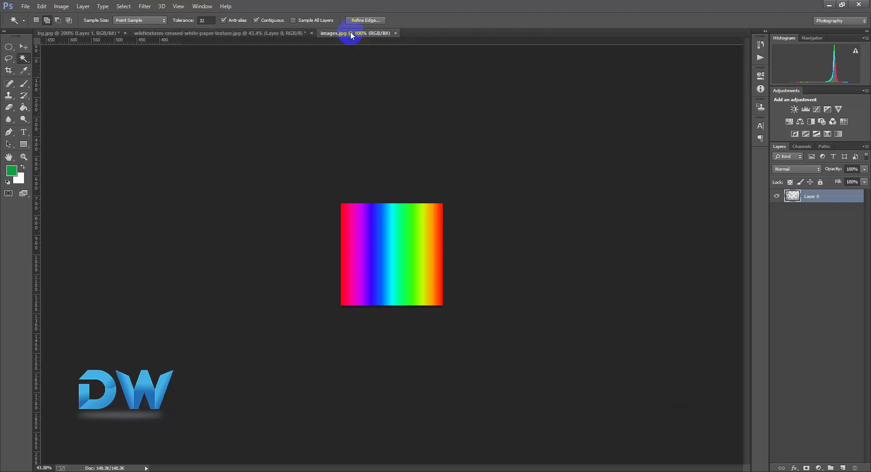
left_click(311, 33)
Discard the paper texture changes and close images.jpg, leaving only the T-shirt document
left_click(455, 176)
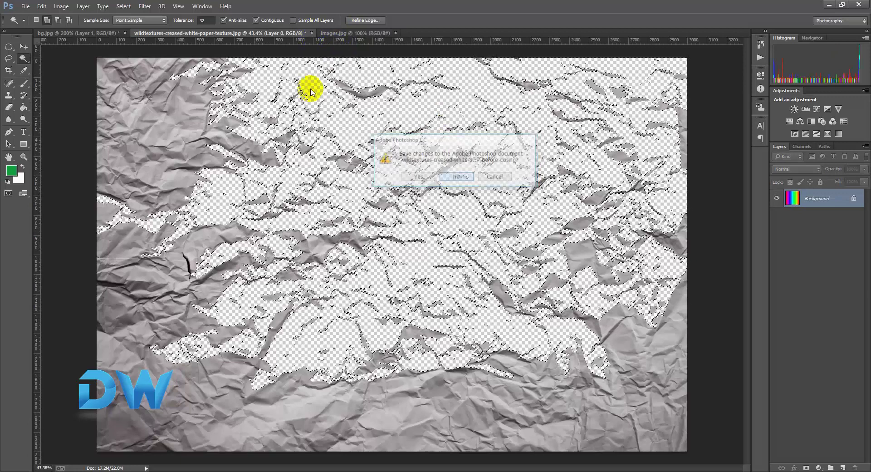
left_click(209, 33)
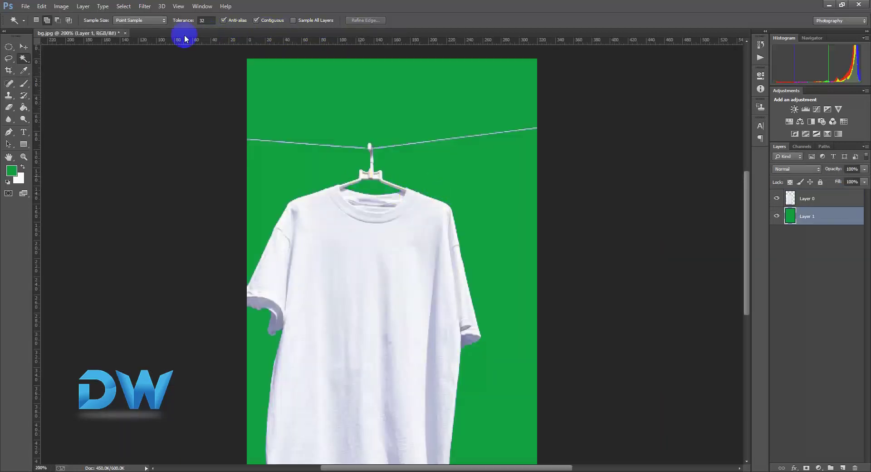
left_click(352, 156)
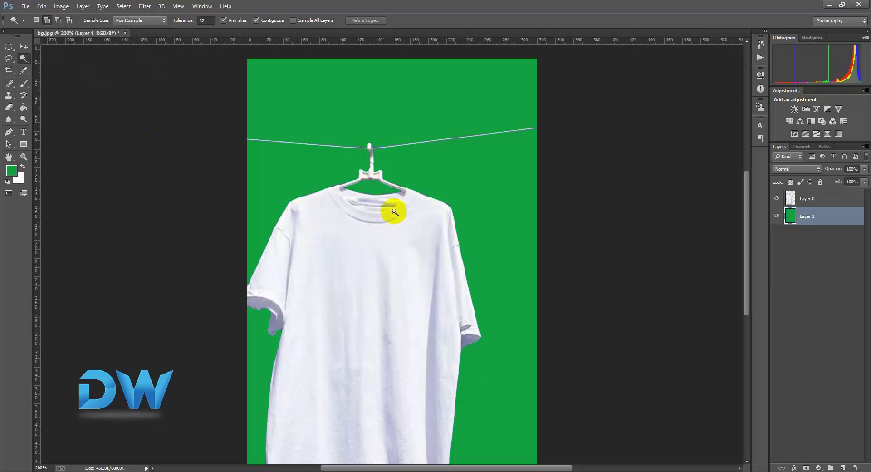
left_click(810, 199)
left_click(811, 216)
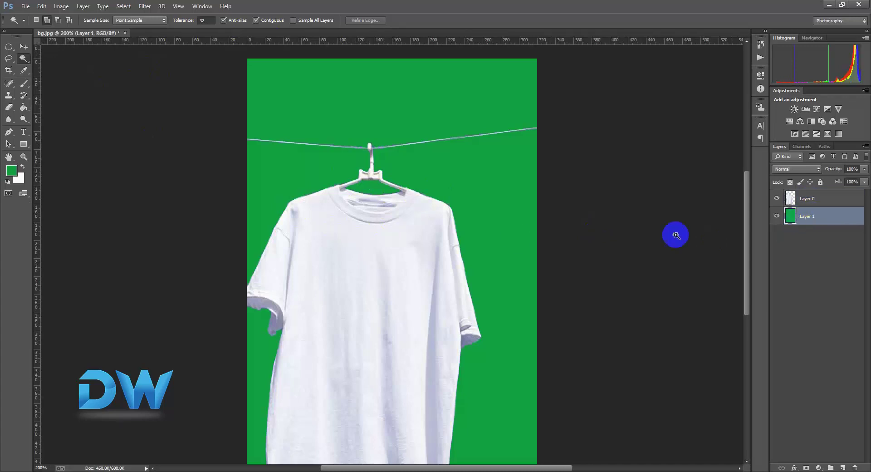
left_click(26, 6)
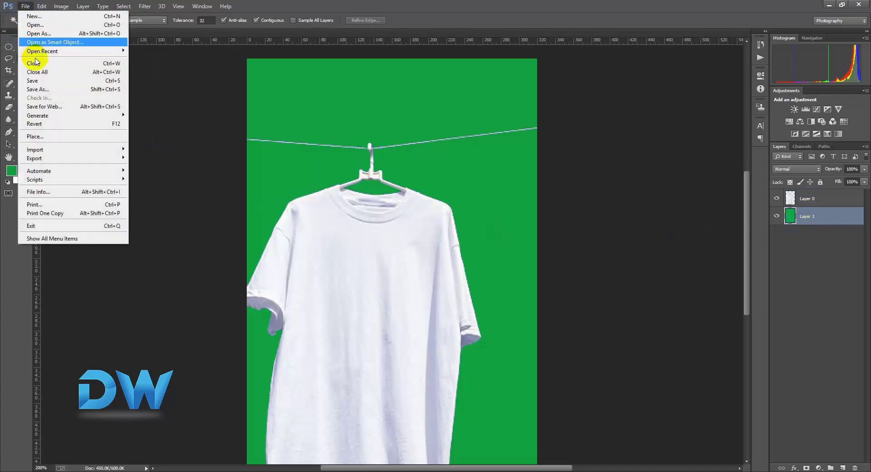
Save the document as test in PSD format with Maximize Compatibility
left_click(48, 88)
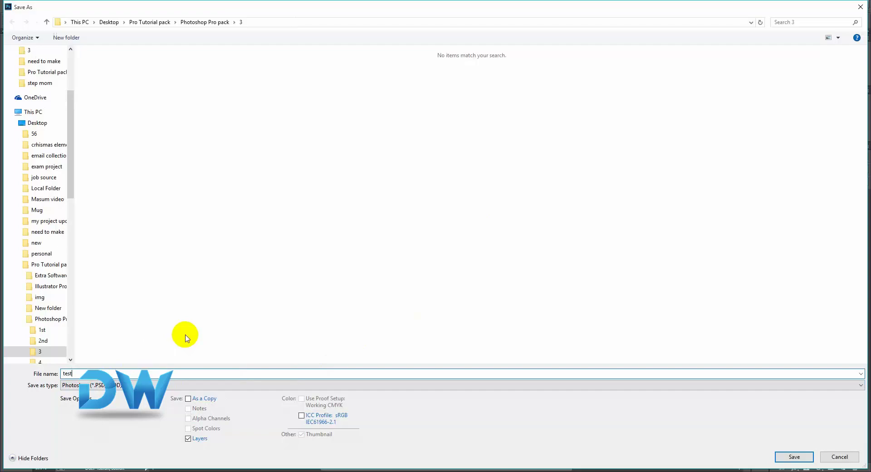
key("Return")
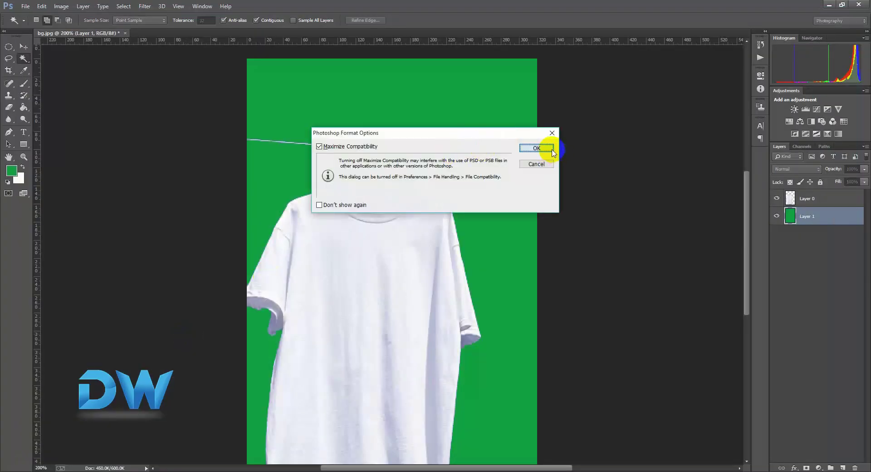
left_click(536, 149)
left_click(25, 6)
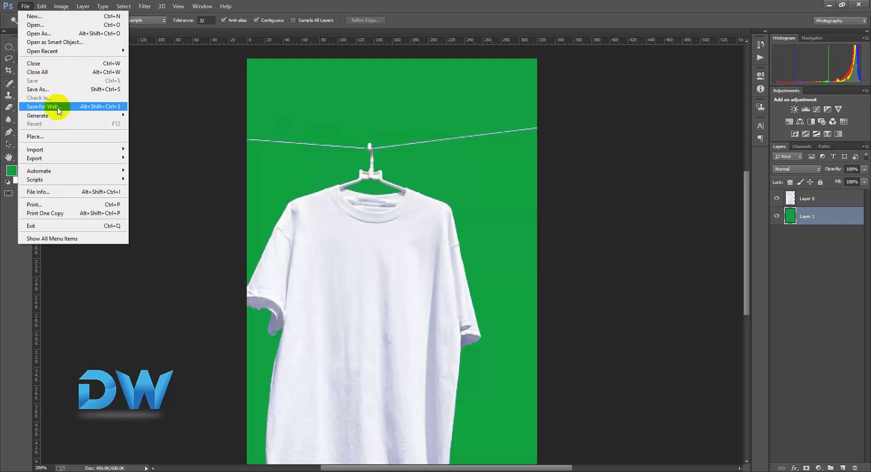
Save for Web as JPEG, naming it test.jpg in Pro Tutorial pack > Photoshop Pro pack > 3
left_click(58, 107)
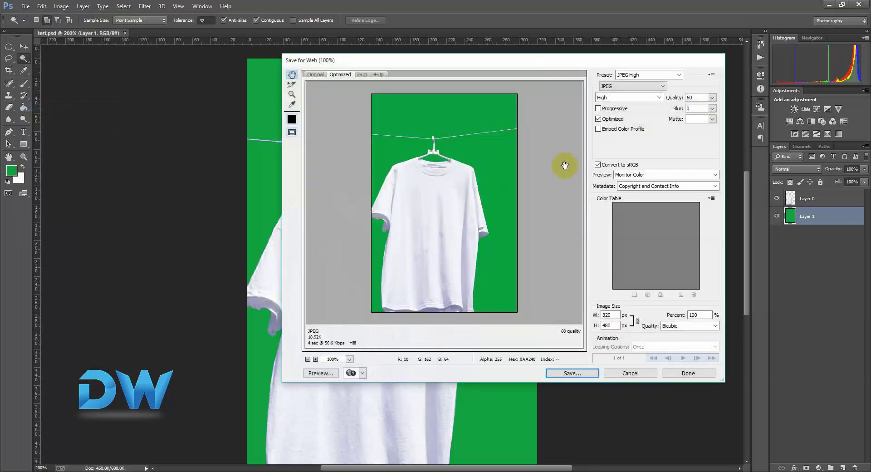
left_click(610, 86)
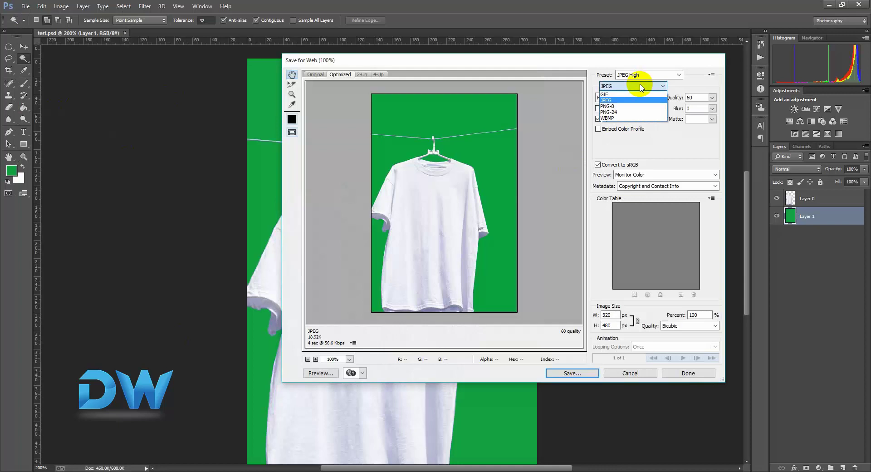
left_click(620, 100)
left_click(582, 372)
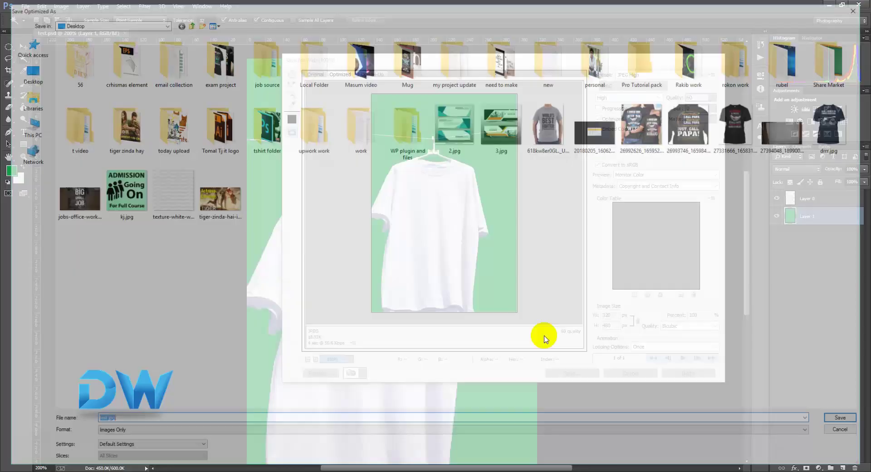
double_click(655, 73)
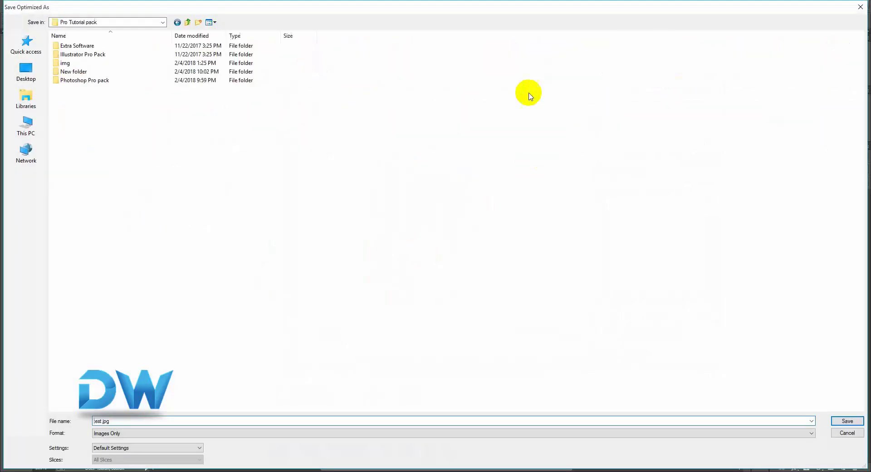
double_click(108, 80)
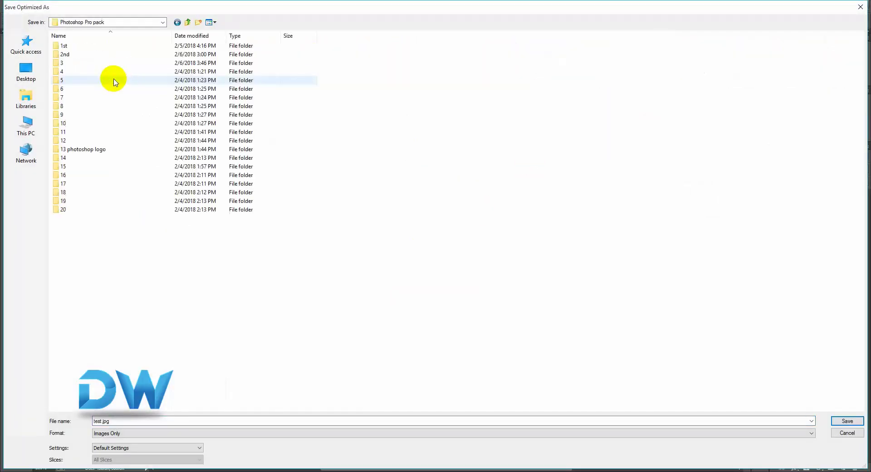
double_click(78, 63)
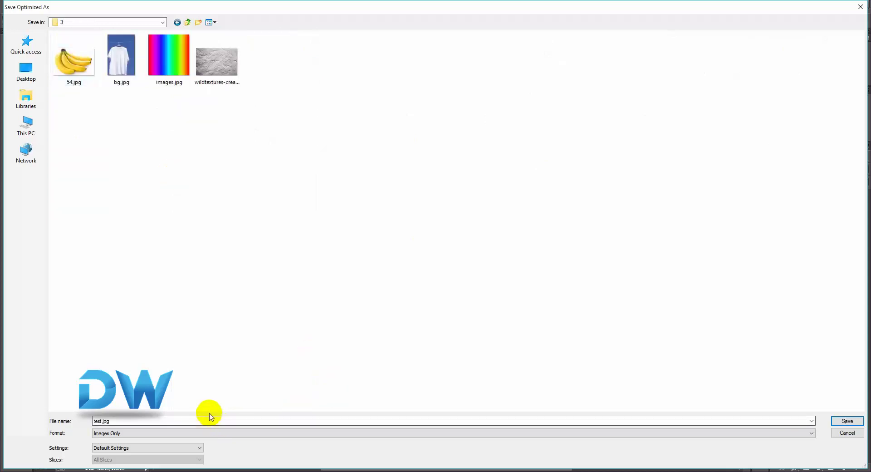
left_click(846, 420)
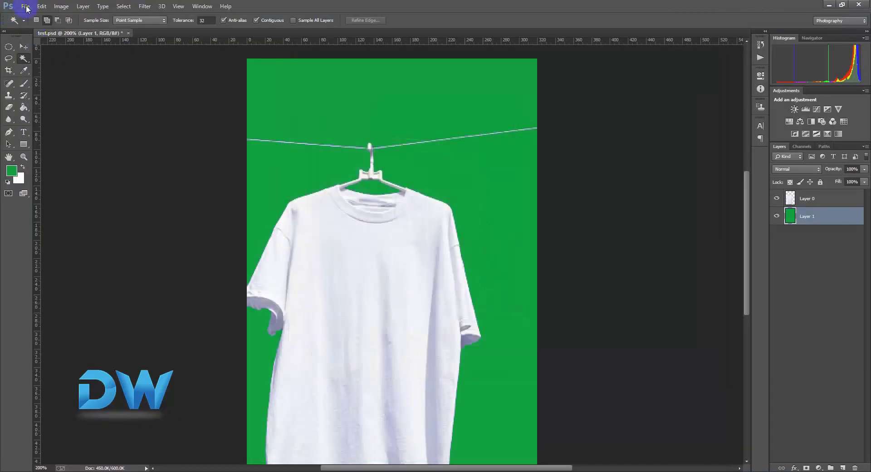
left_click(25, 6)
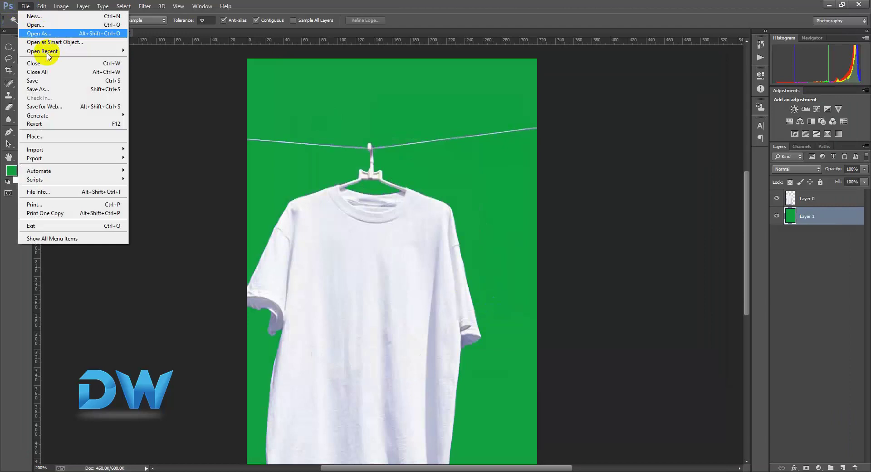
Abandon a first PNG-24 export and delete the green Layer 1
left_click(62, 109)
left_click(633, 86)
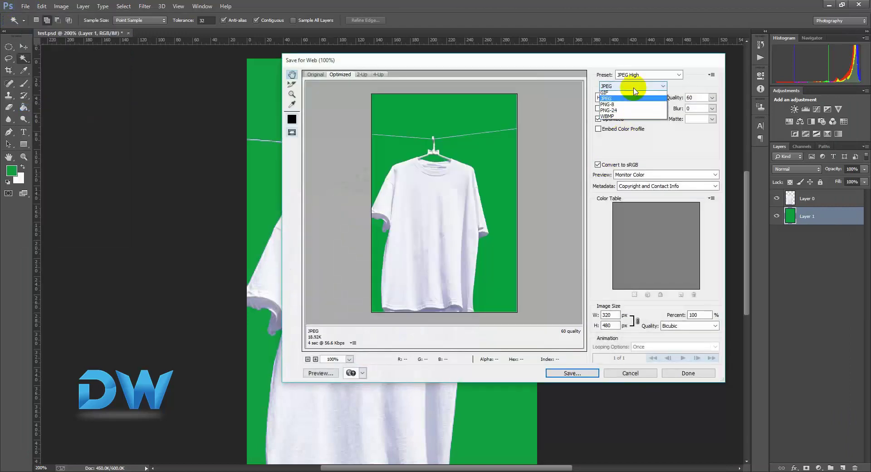
left_click(634, 110)
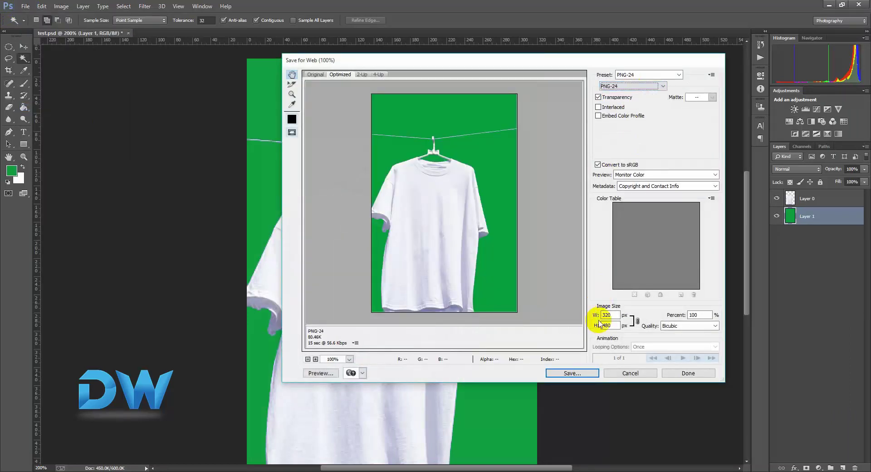
left_click(588, 371)
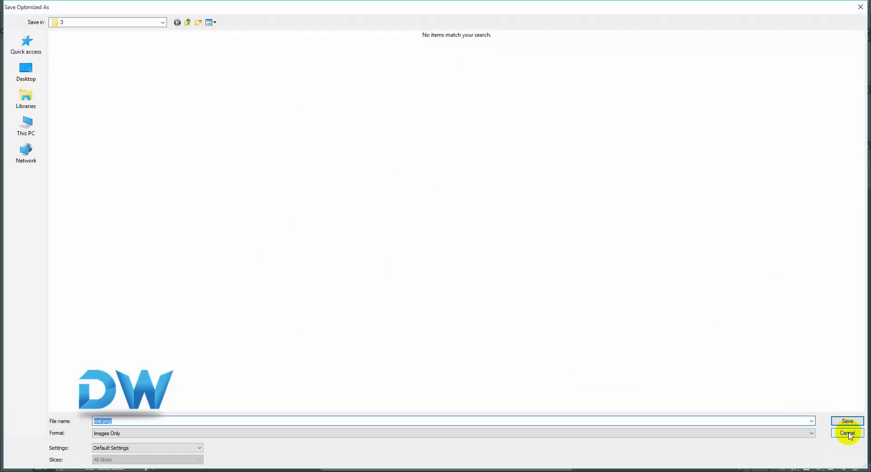
left_click(845, 431)
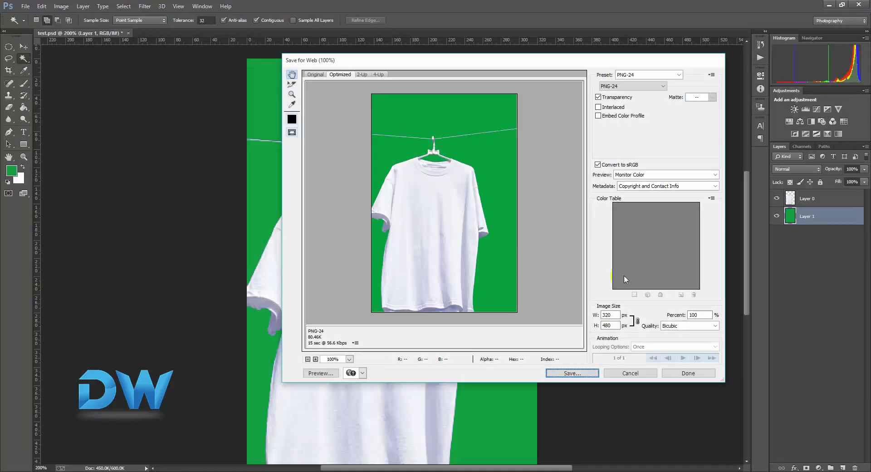
left_click(644, 372)
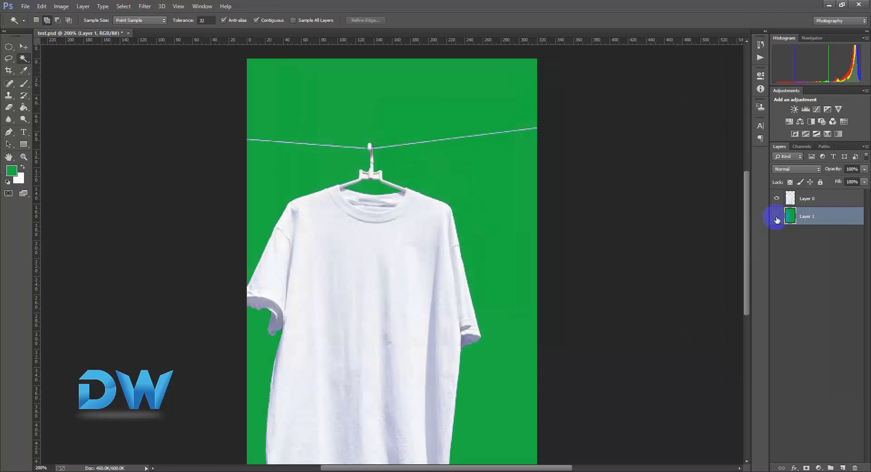
left_click(777, 219)
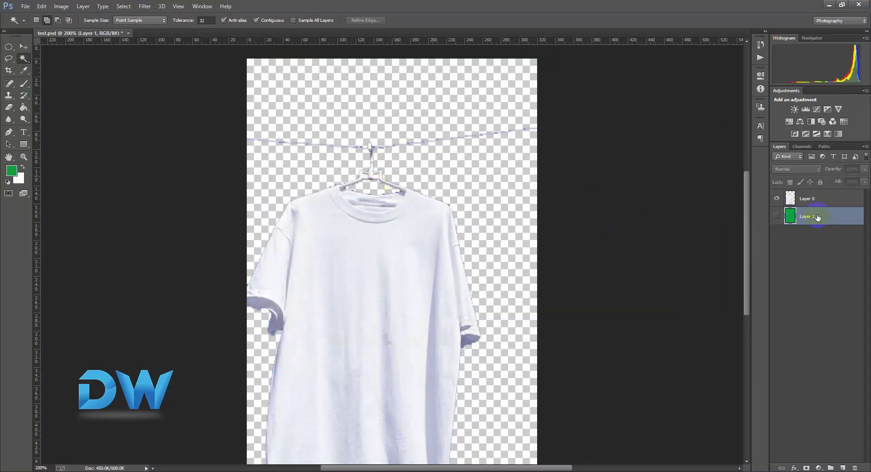
key("Delete")
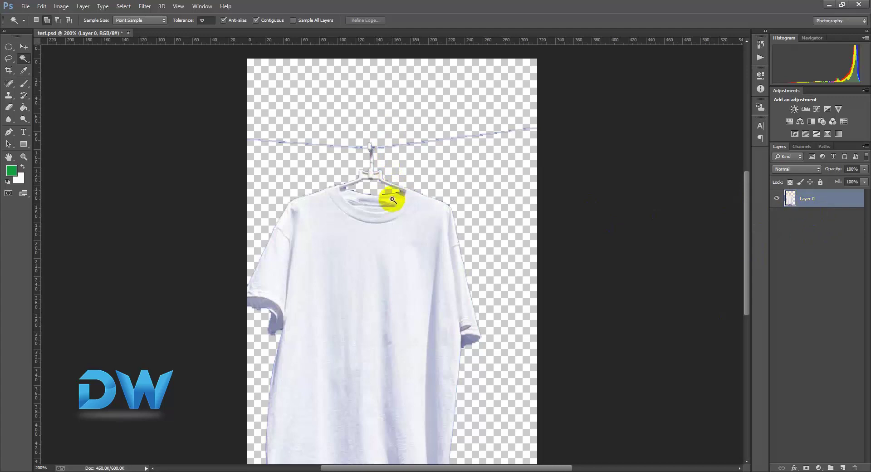
Save for Web as PNG-24 with transparency, naming it test.png
left_click(25, 6)
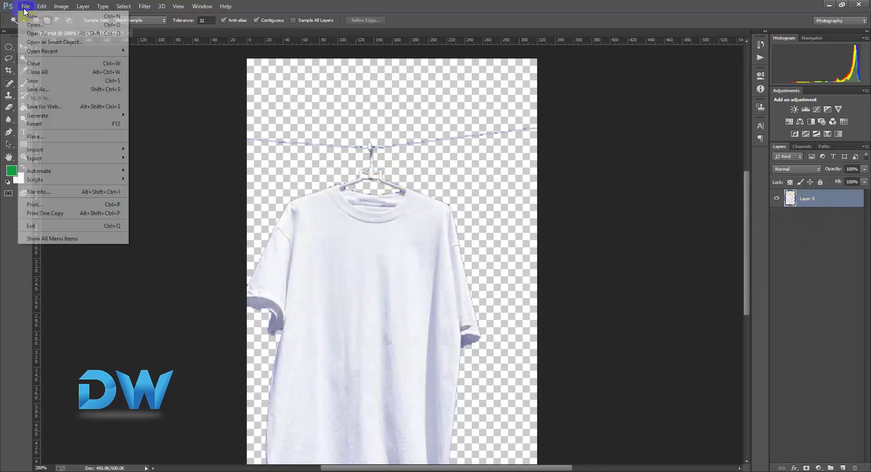
left_click(53, 106)
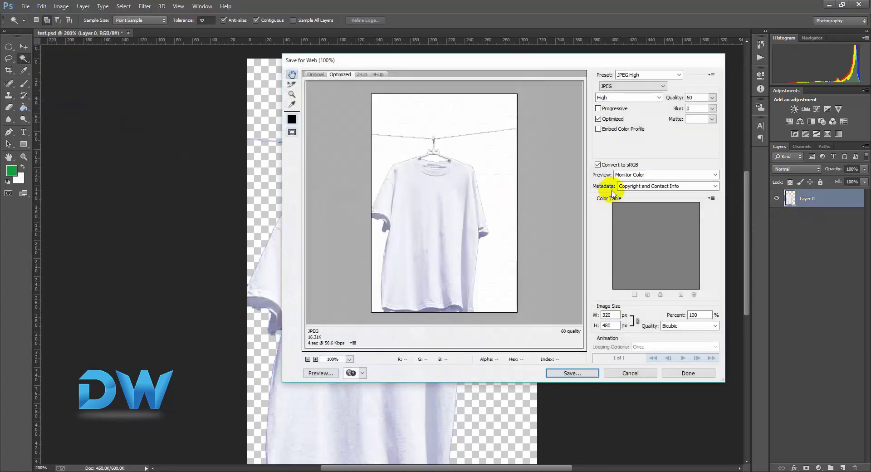
left_click(627, 87)
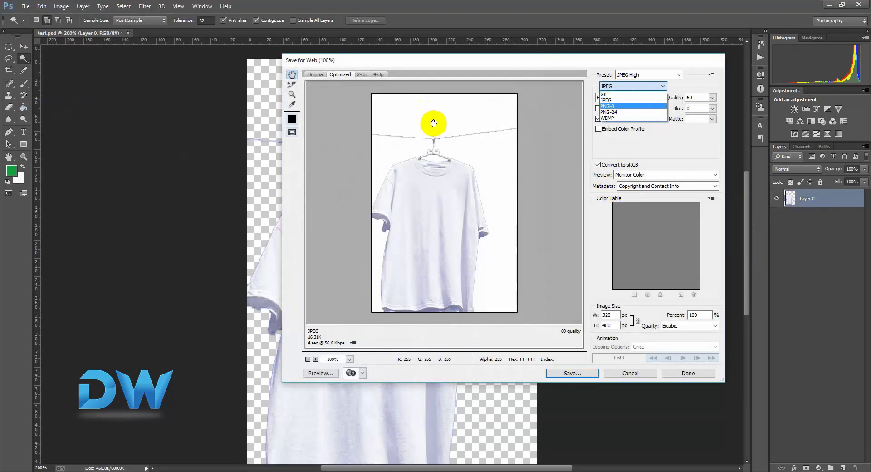
left_click(619, 112)
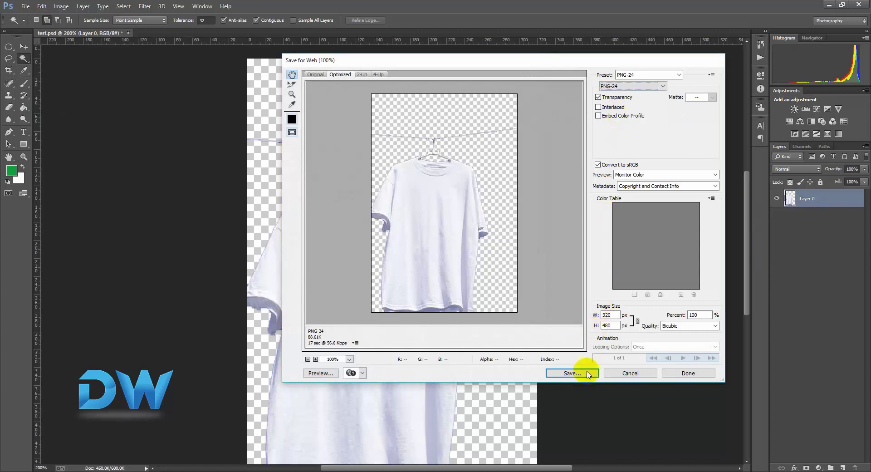
left_click(572, 373)
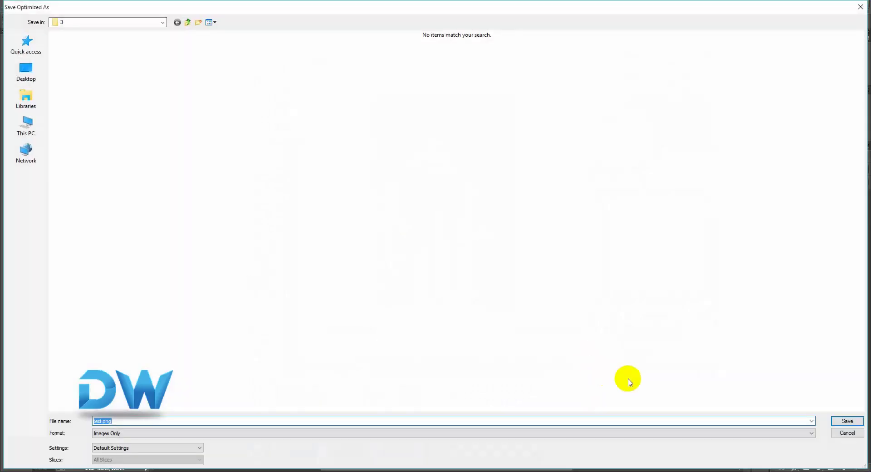
left_click(846, 421)
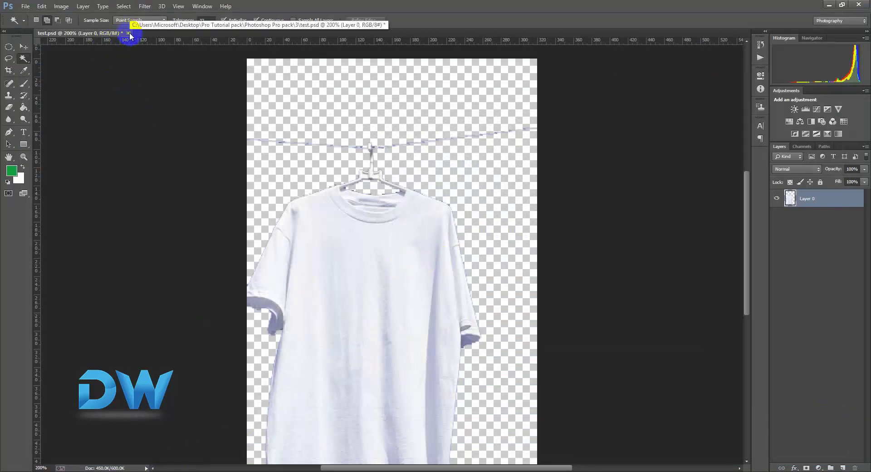
Close test.psd without saving, then open test.jpg from folder 3 in the photo viewer
left_click(130, 33)
left_click(451, 177)
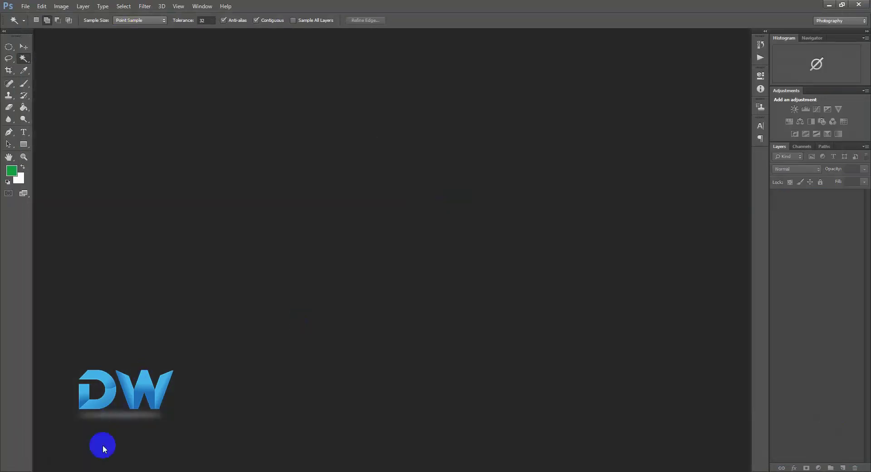
mouse_move(98, 470)
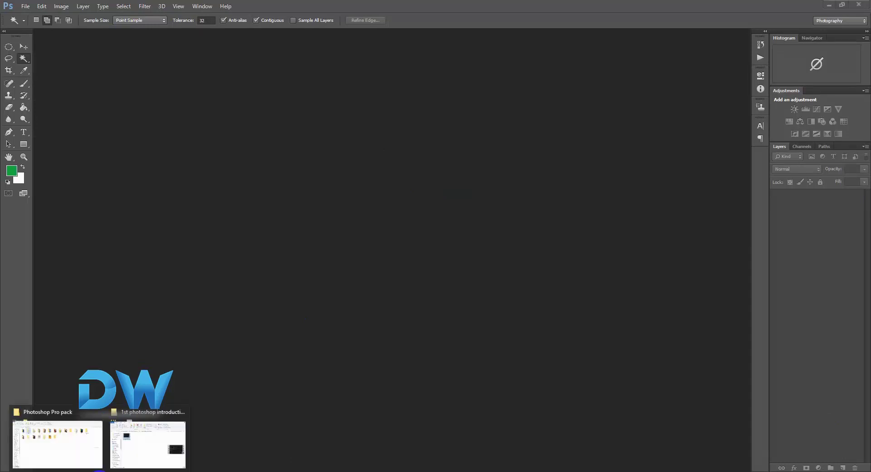
left_click(56, 452)
left_click(215, 121)
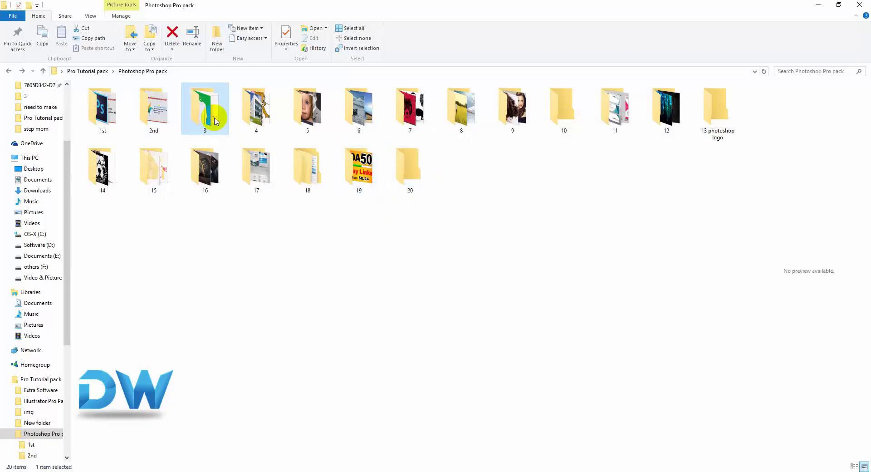
double_click(215, 121)
left_click(254, 120)
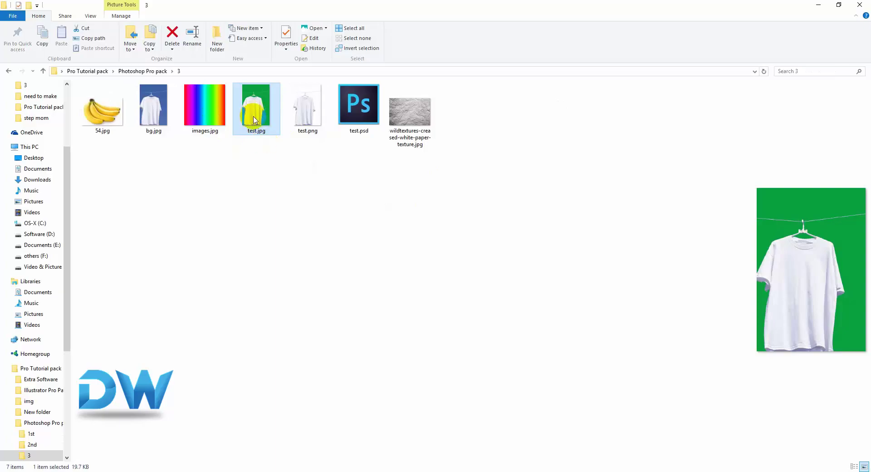
double_click(255, 119)
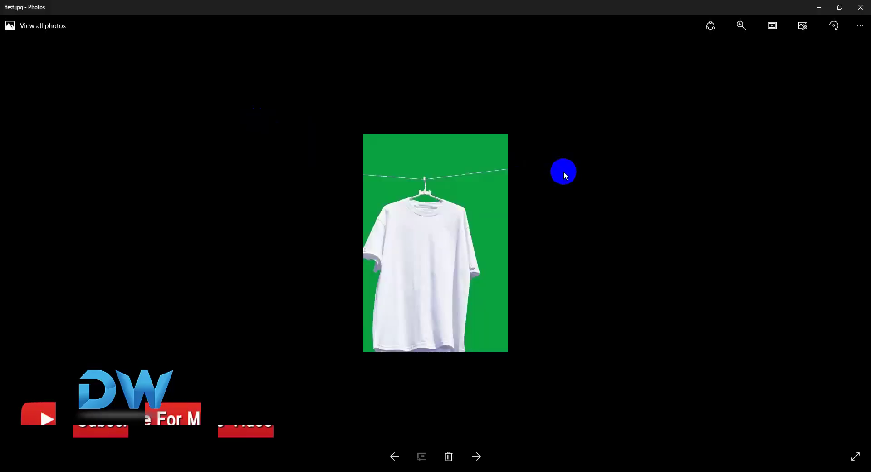
Check test.png's transparent T-shirt in Photos, close the viewer, and select test.psd
left_click(475, 457)
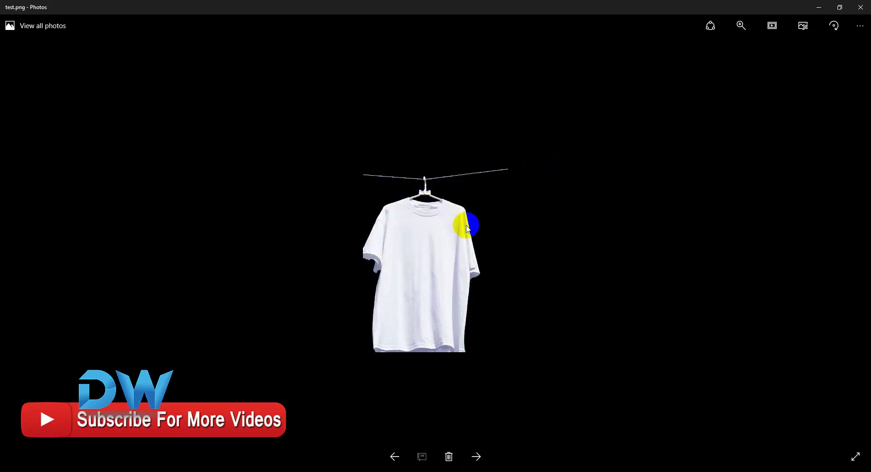
left_click(477, 453)
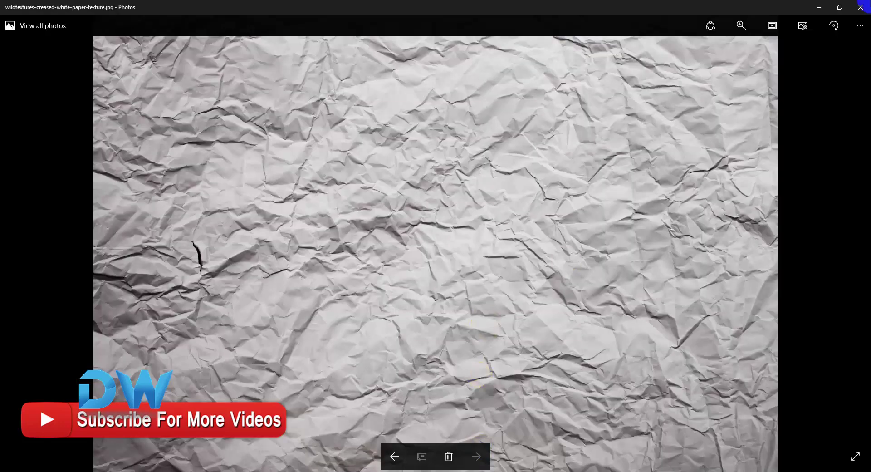
left_click(860, 7)
left_click(359, 127)
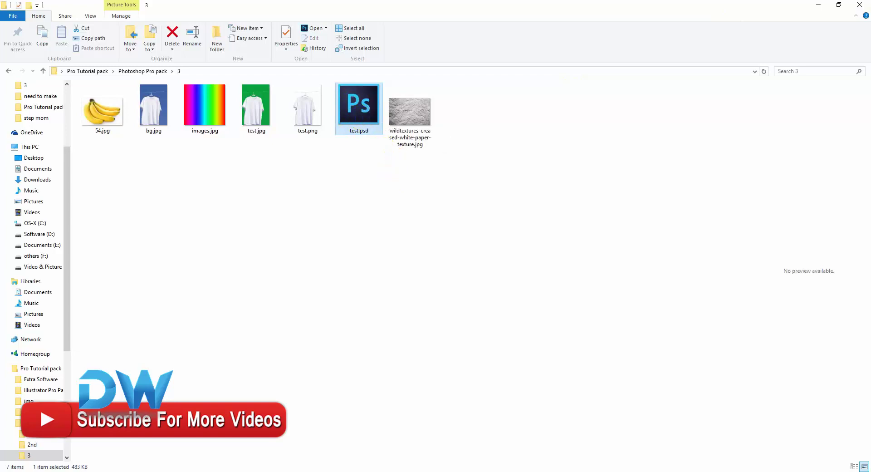
Reopen test.psd in Photoshop and move its document window toward the workspace centre
key("Return")
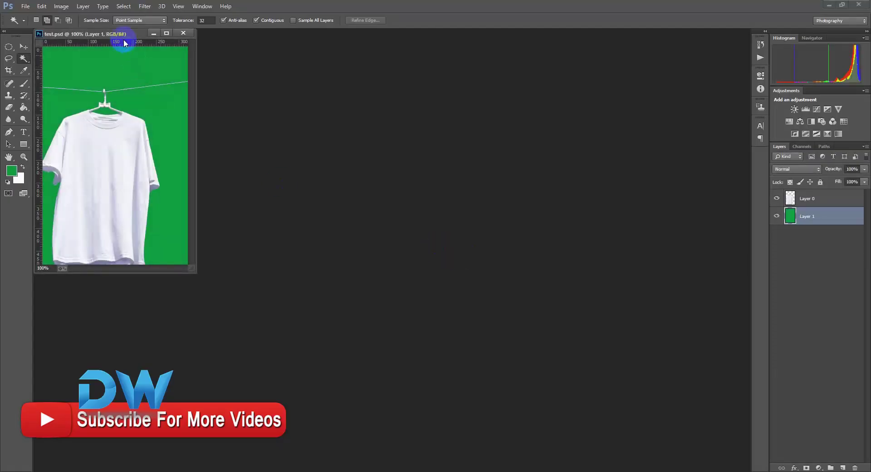
left_click_drag(123, 39, 290, 88)
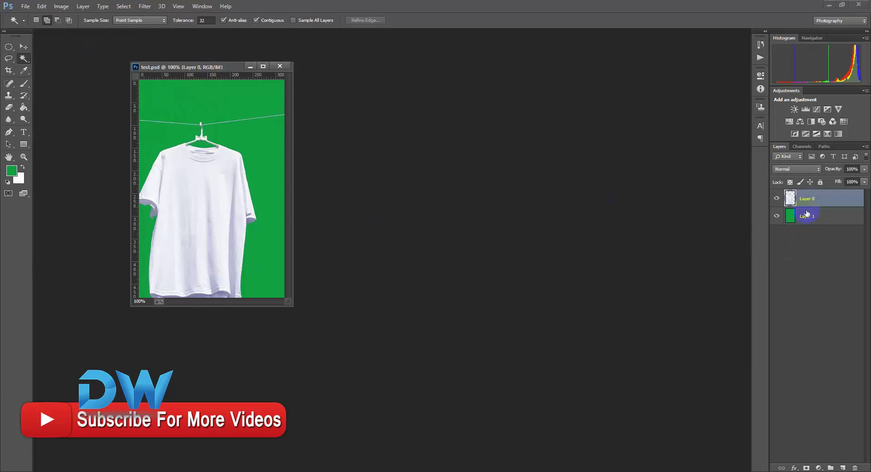